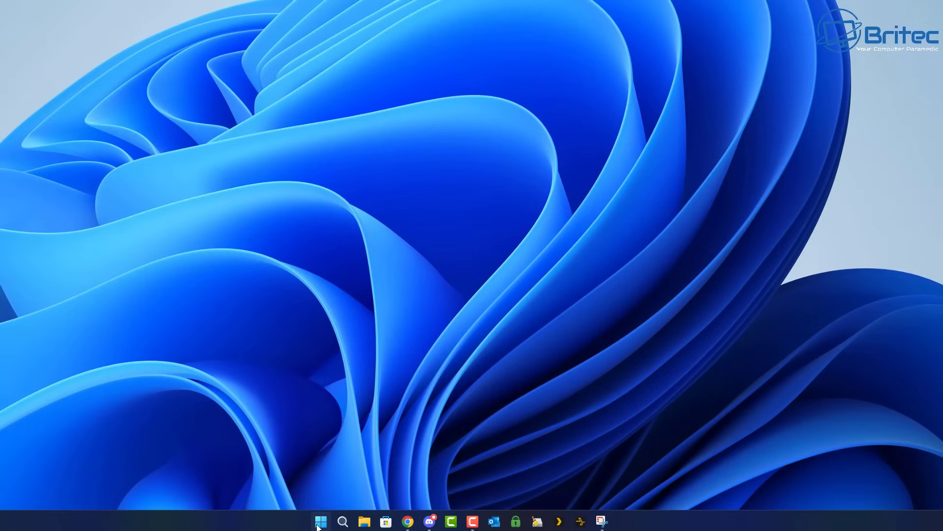
# - Search for System Information and check the TUF GAMING X670E-PLUS WIFI baseboard and BIOS 3067
pyautogui.click(318, 524)
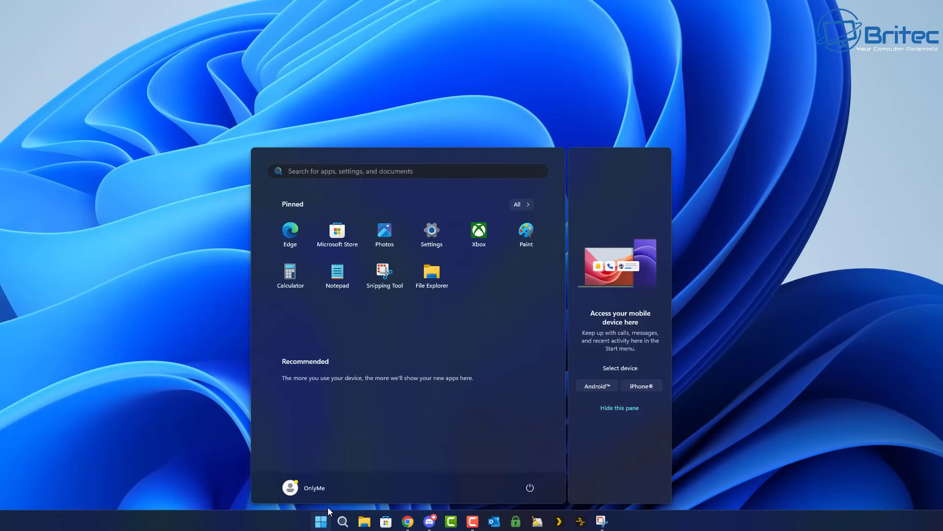
pyautogui.write('syst')
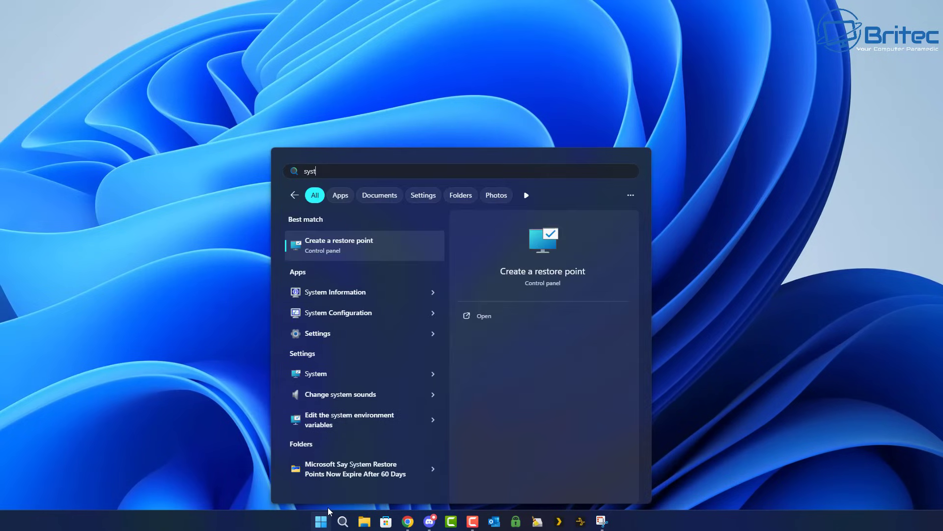
pyautogui.write('em information')
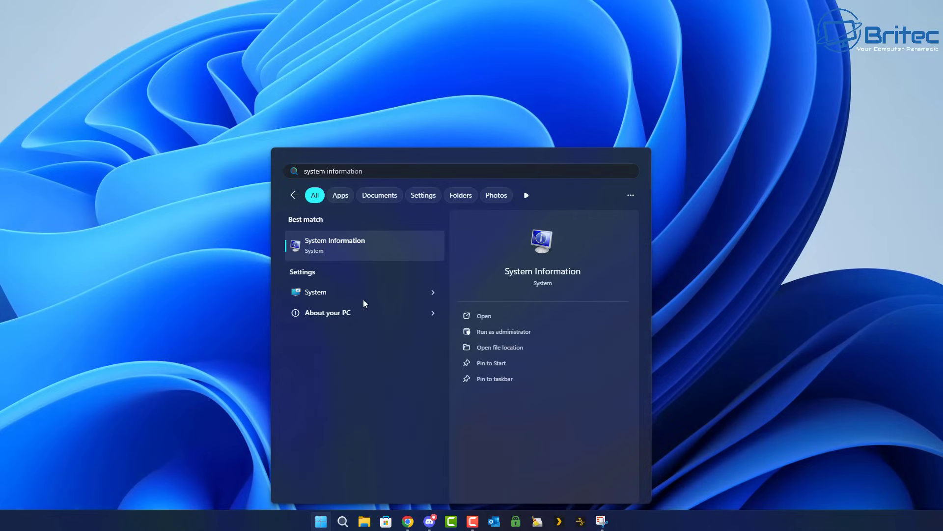
pyautogui.click(338, 250)
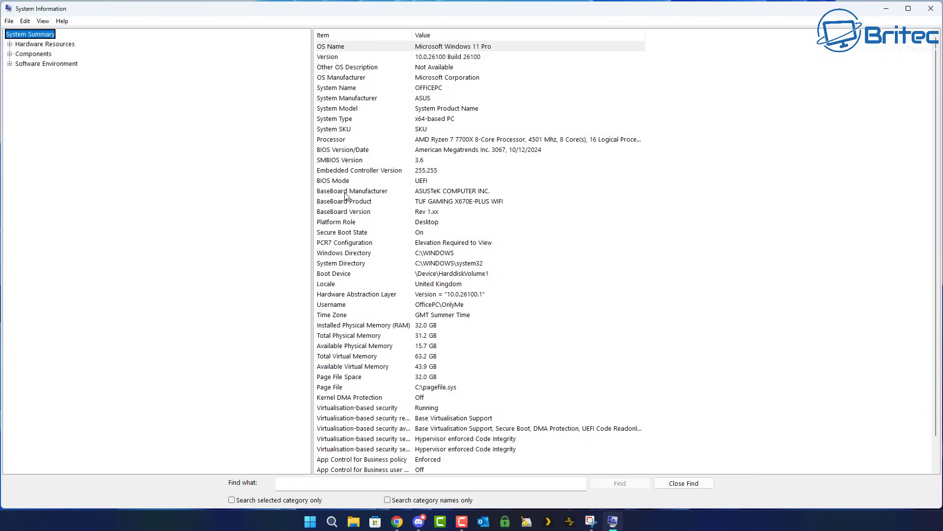
pyautogui.click(346, 192)
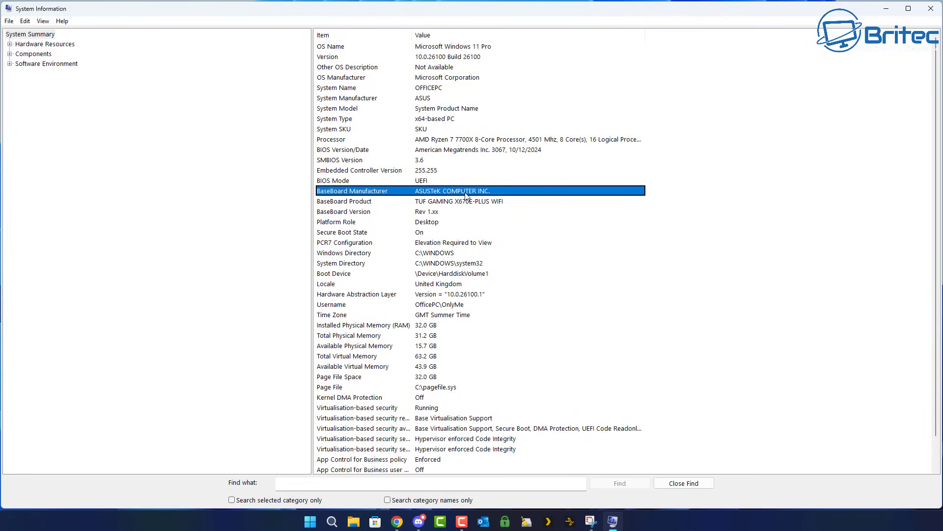
pyautogui.click(329, 202)
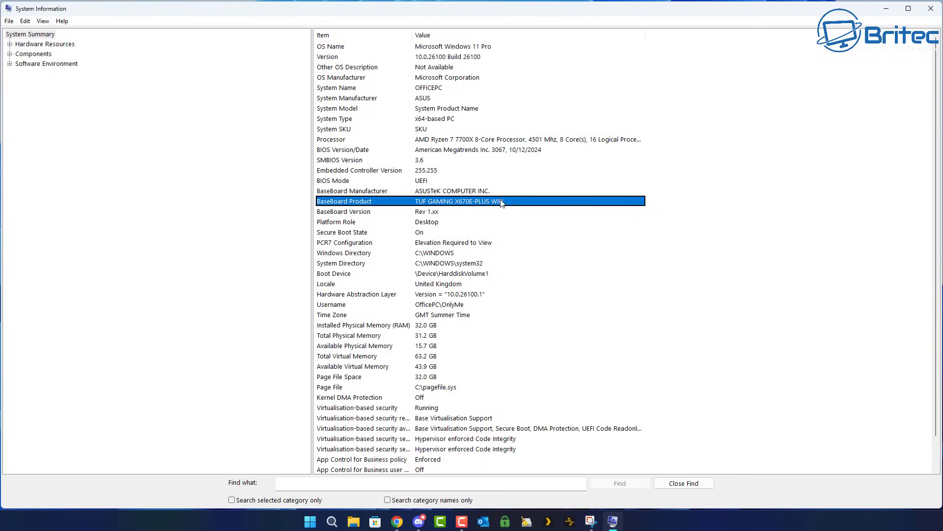
pyautogui.click(339, 215)
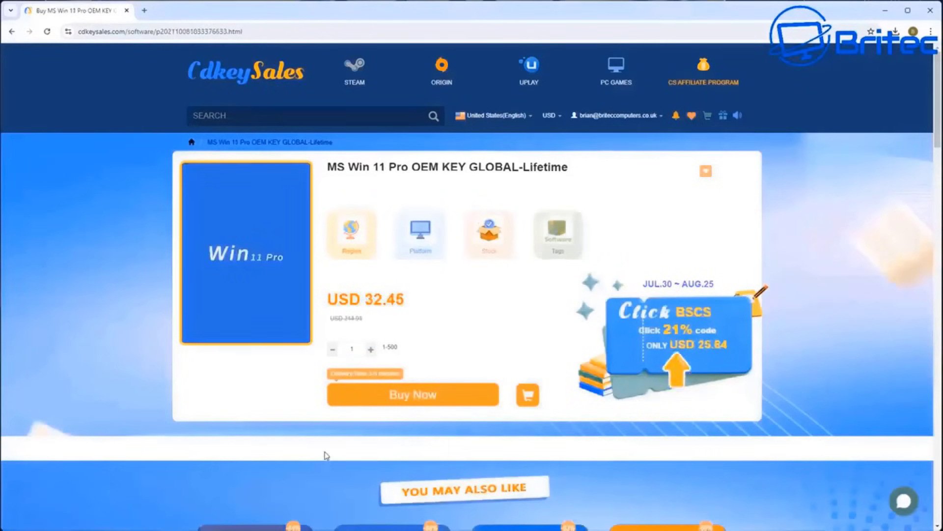
# - Order the Windows 11 Pro OEM key with a promo code (USD 22.71), then activate Windows
pyautogui.click(406, 396)
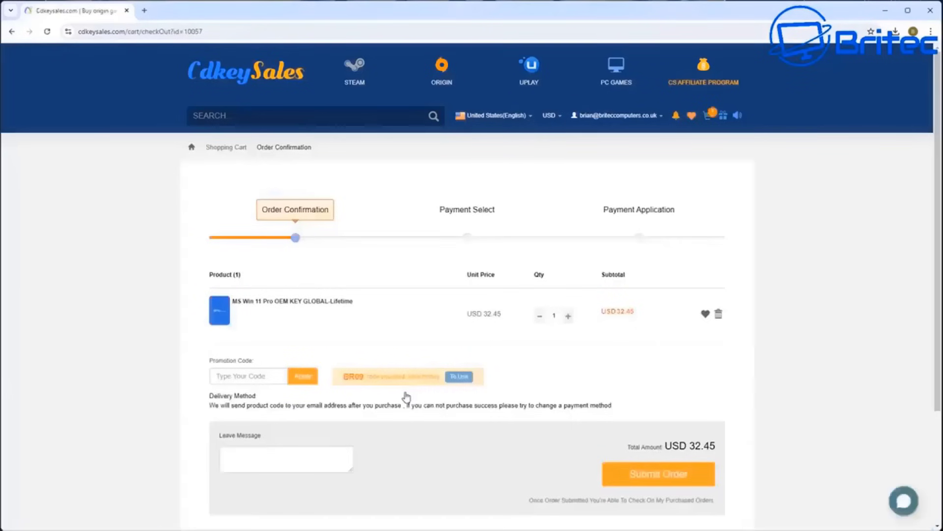
pyautogui.write('BR09')
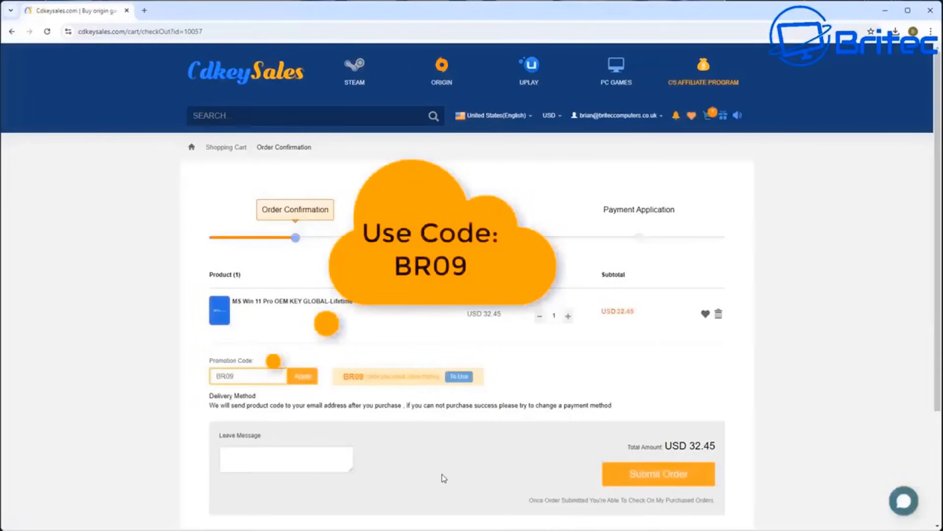
pyautogui.click(303, 377)
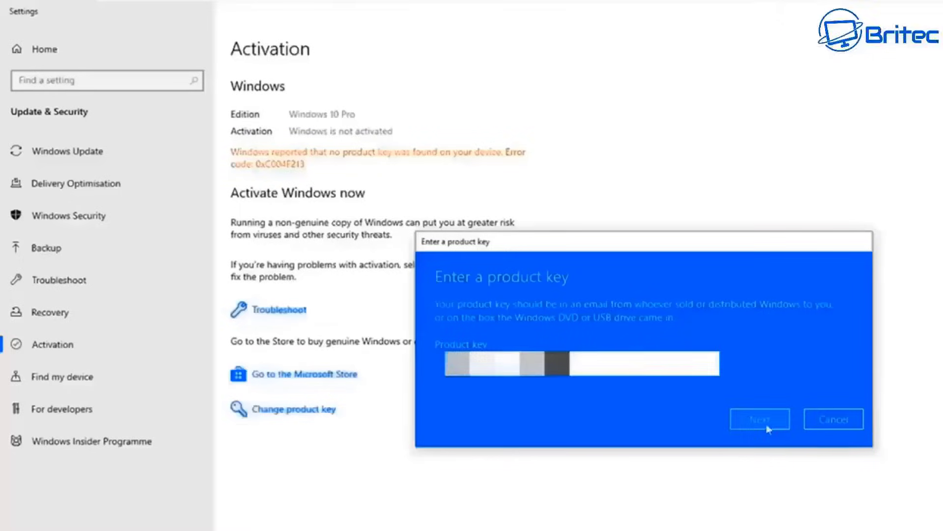
pyautogui.click(766, 423)
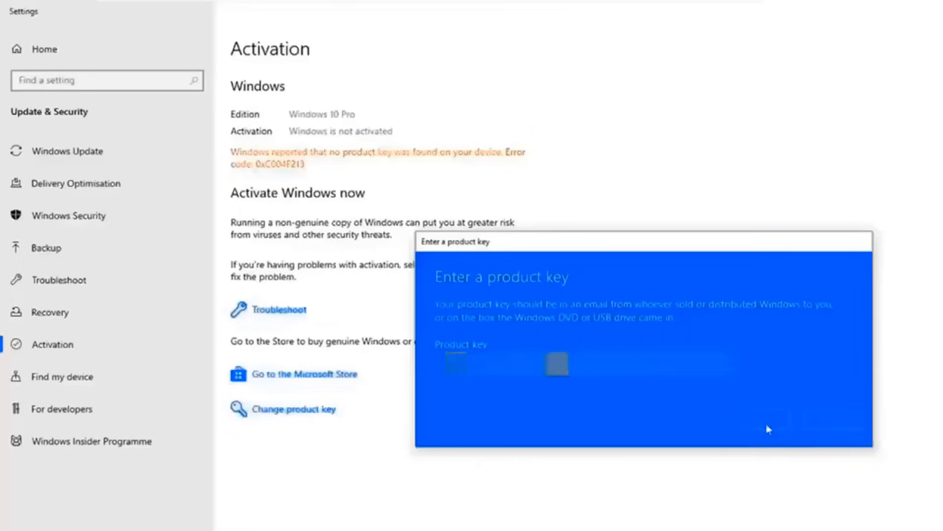
pyautogui.click(763, 393)
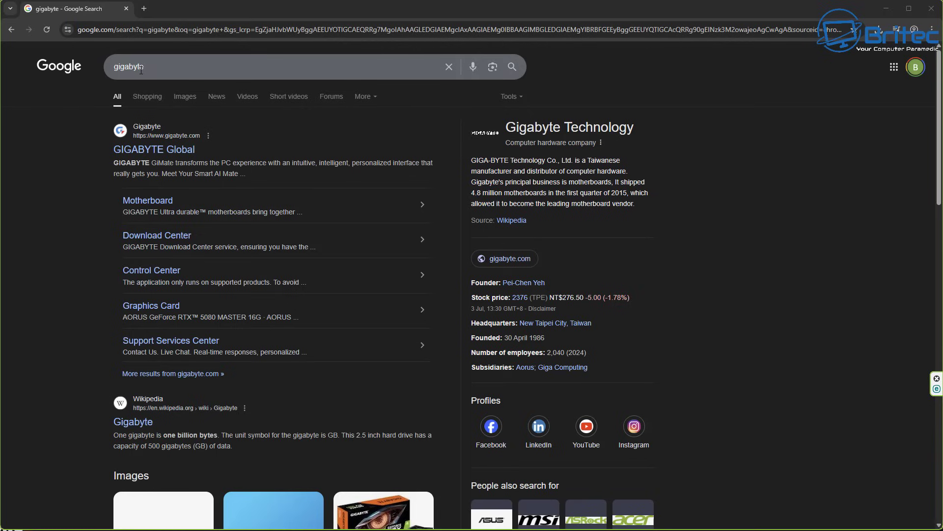
# - Go to GIGABYTE Global's Products > Motherboard page and accept the cookies
pyautogui.click(158, 151)
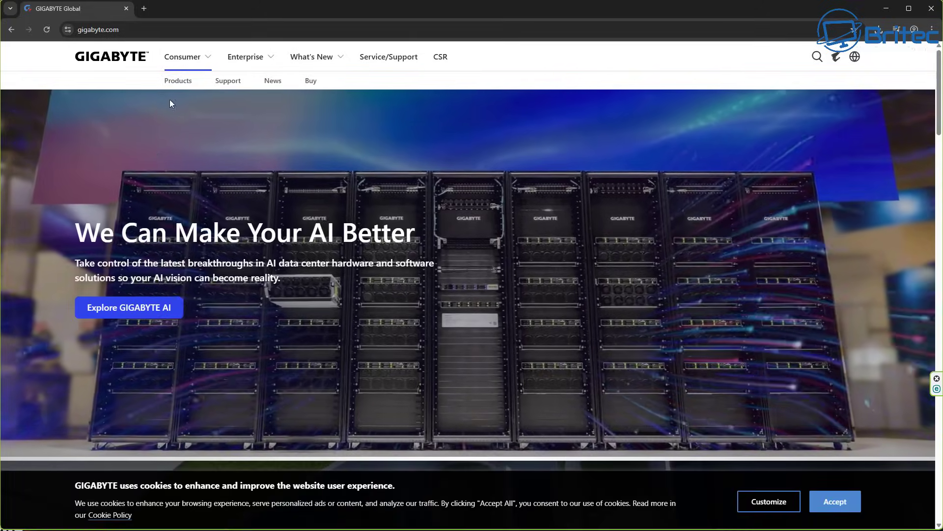
pyautogui.moveTo(174, 84)
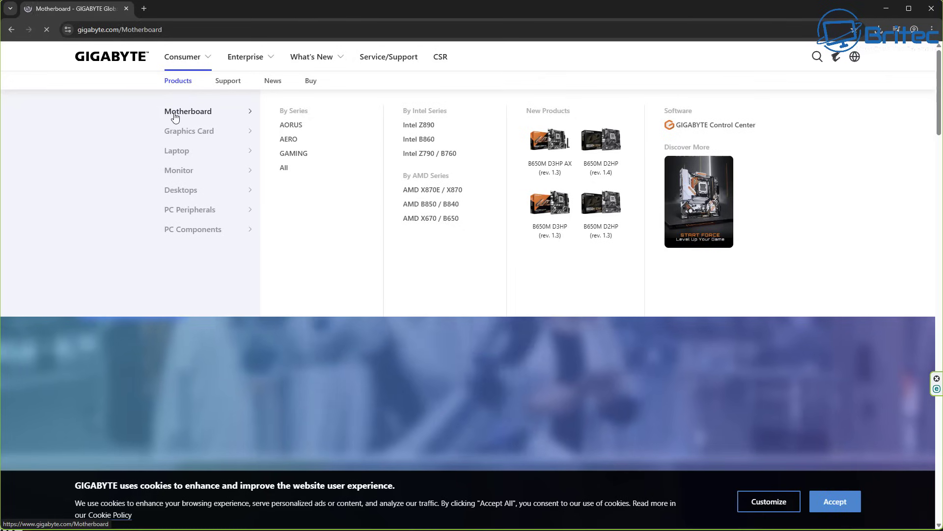
pyautogui.click(175, 117)
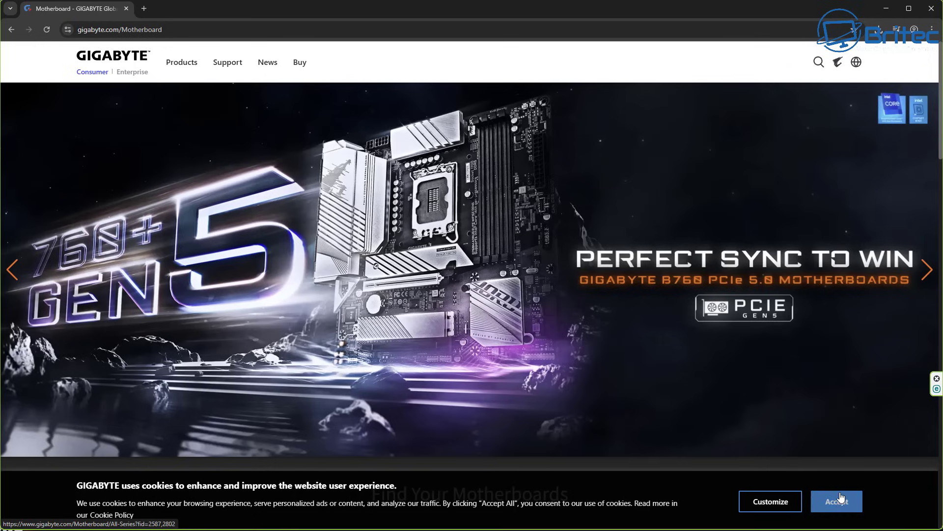
pyautogui.click(842, 498)
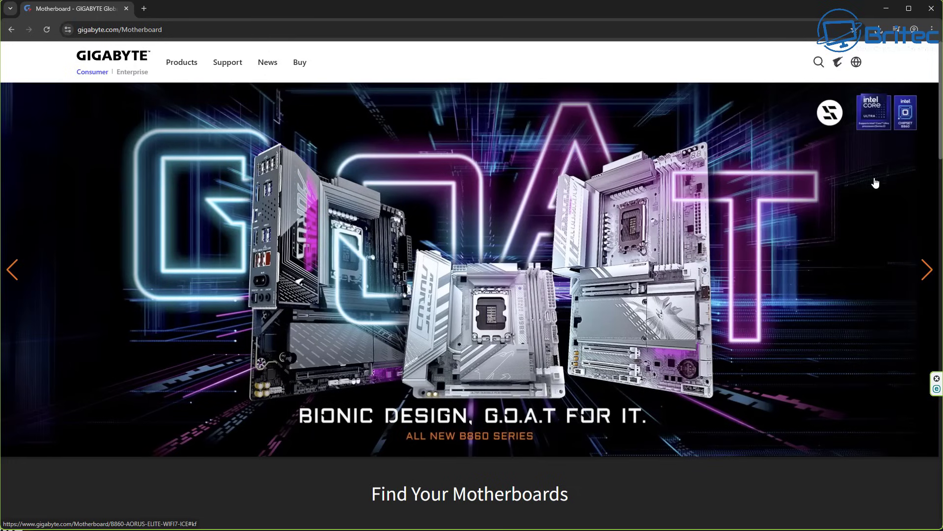
# - Open two featured boards in background tabs and scroll to the Find Your Motherboards filters
pyautogui.middleClick(876, 184)
pyautogui.middleClick(860, 229)
pyautogui.scroll(-7, 829, 275)
pyautogui.scroll(-1, 827, 296)
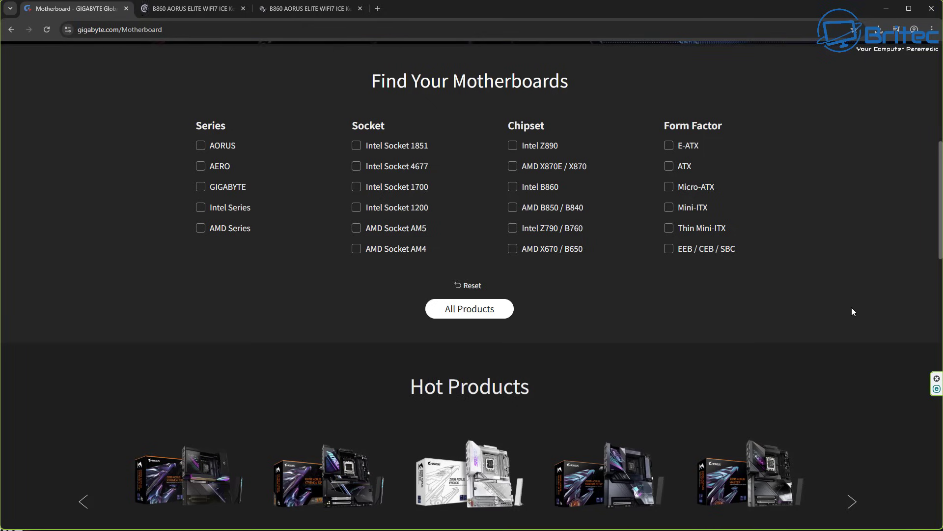
pyautogui.scroll(-4, 852, 312)
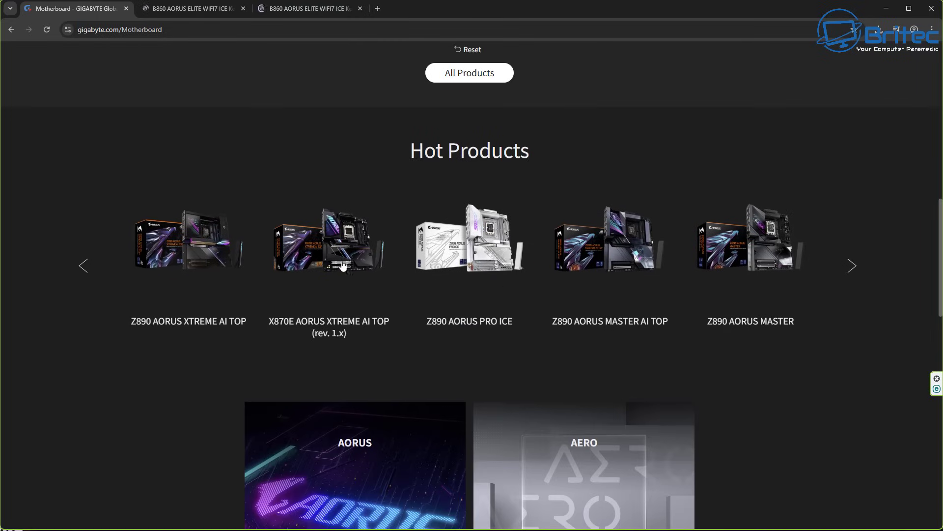
pyautogui.scroll(3, 807, 308)
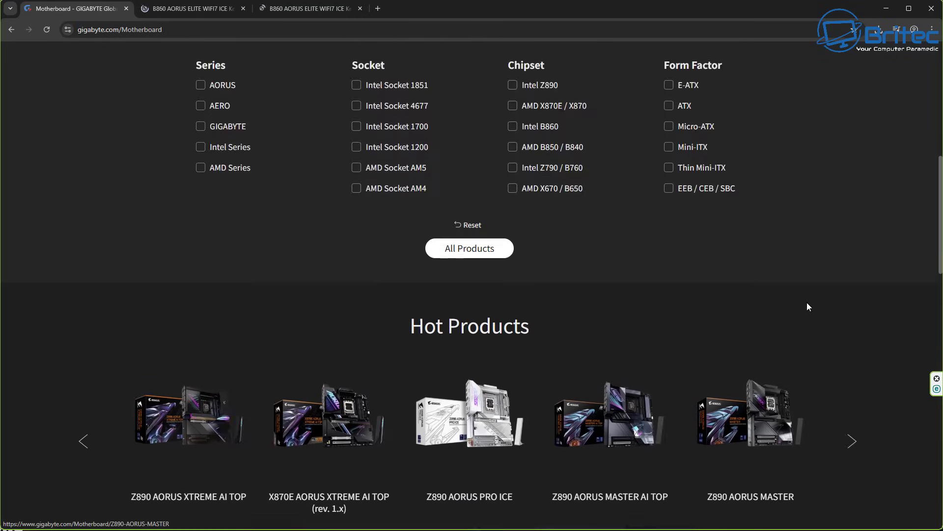
pyautogui.scroll(2, 807, 302)
pyautogui.scroll(-1, 807, 302)
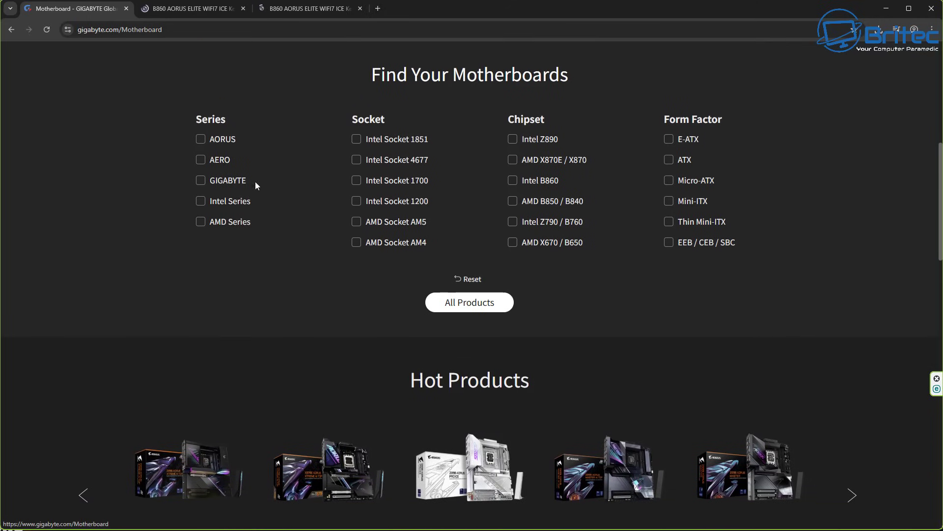
# - Filter motherboards to the GAMING and ULTRA DURABLE series, open some results, and show page 2
pyautogui.click(200, 182)
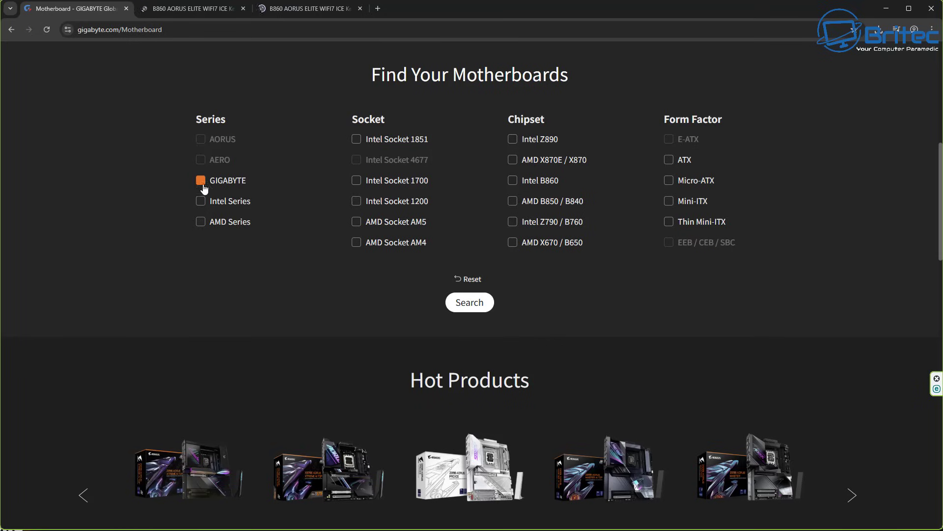
pyautogui.click(474, 305)
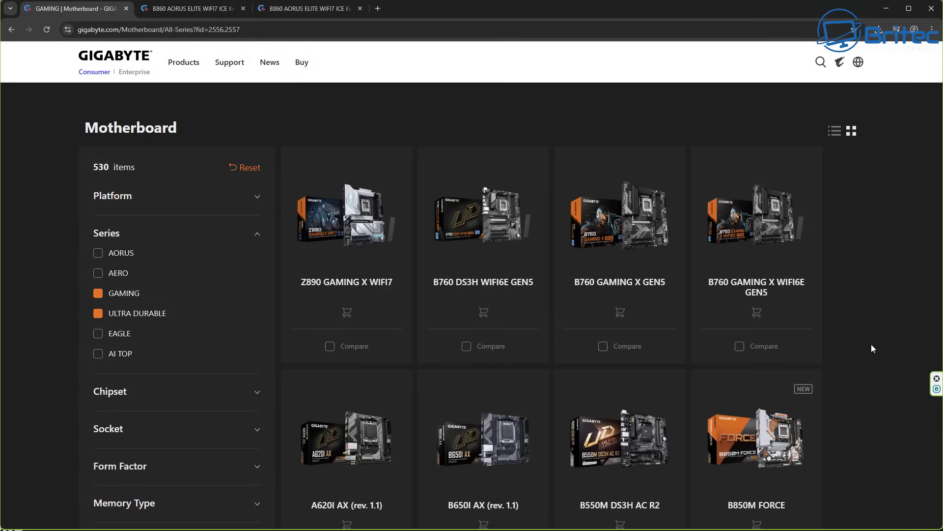
pyautogui.middleClick(853, 264)
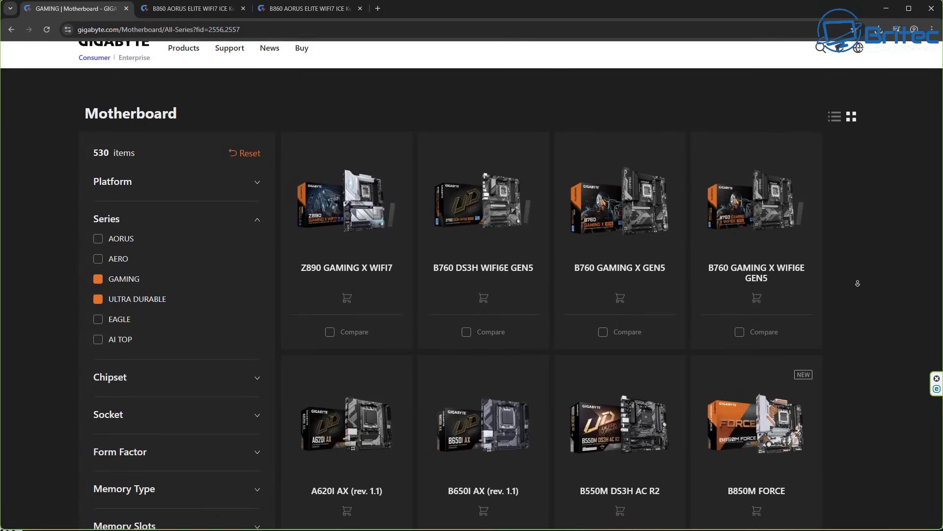
pyautogui.click(816, 311)
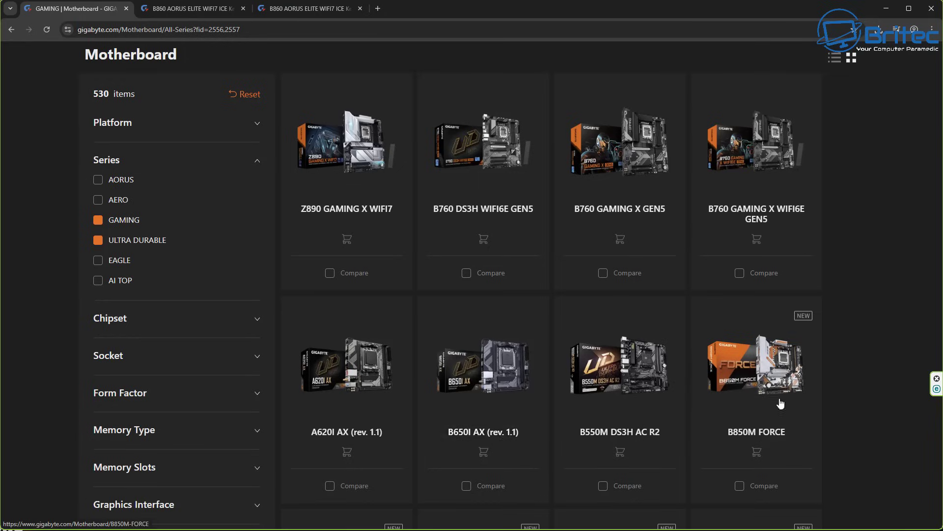
pyautogui.middleClick(873, 360)
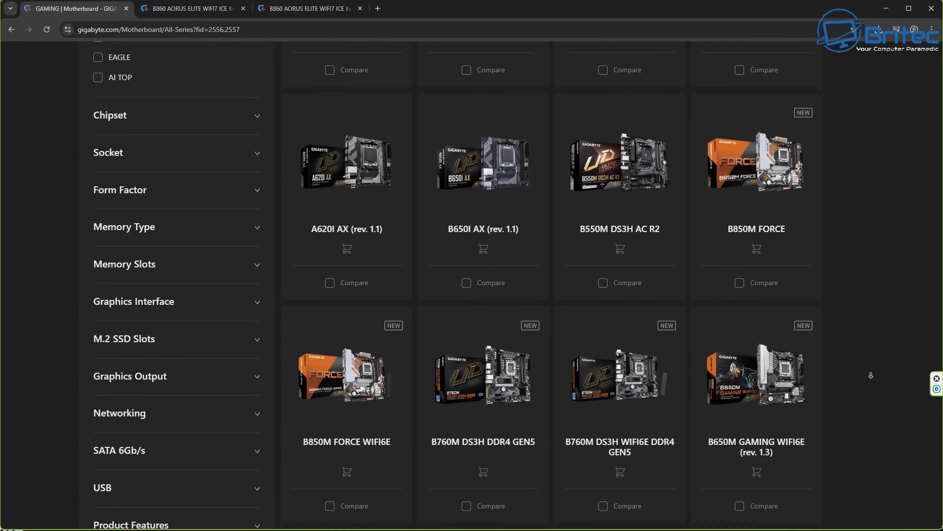
pyautogui.click(861, 381)
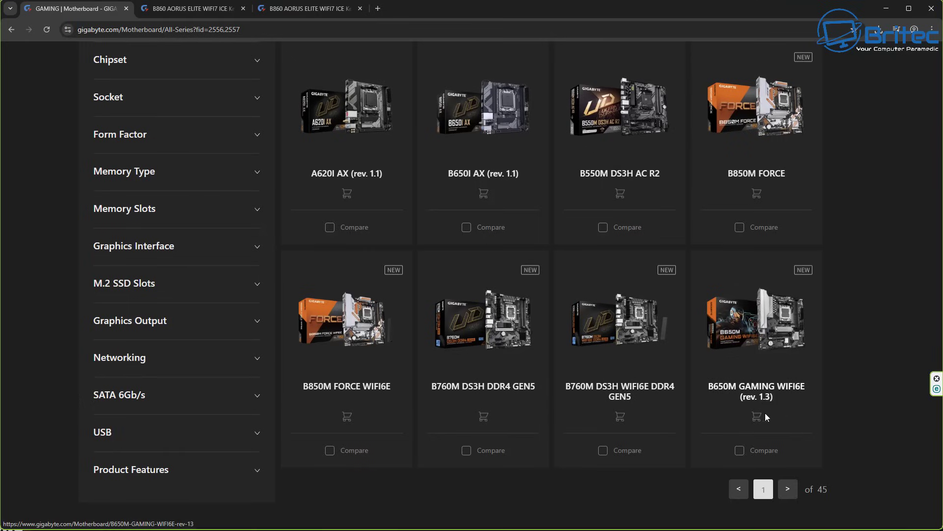
pyautogui.click(787, 490)
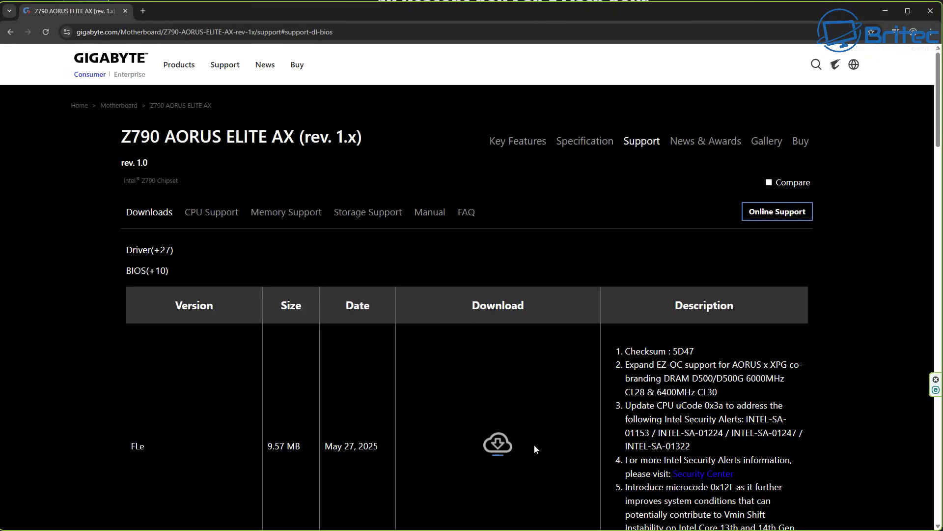
# - Download the May 27, 2025 FLe BIOS zip from the Z790 AORUS ELITE AX support page
pyautogui.scroll(-4, 440, 378)
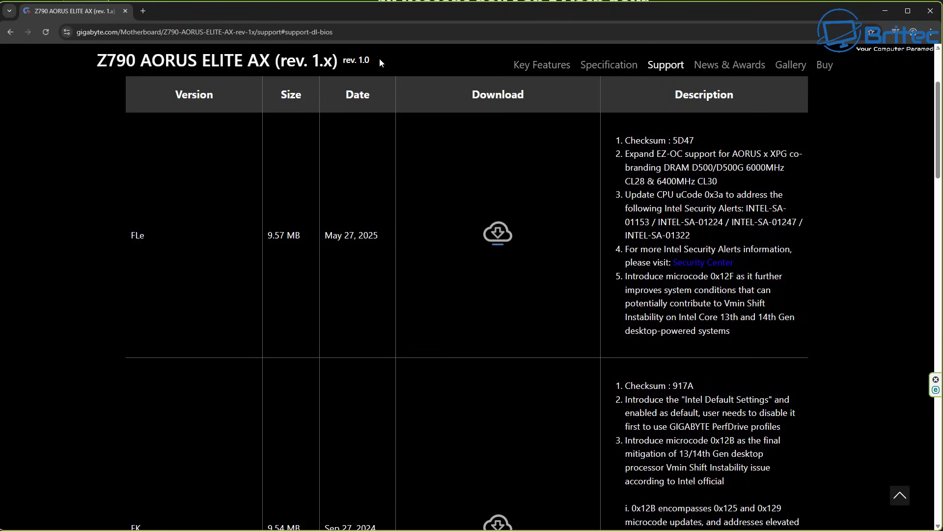
pyautogui.moveTo(378, 58); pyautogui.dragTo(99, 62)
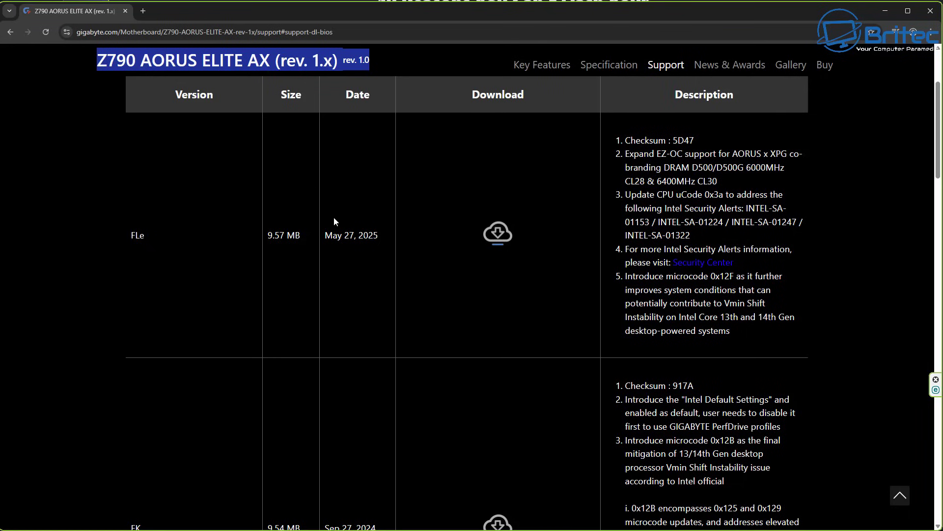
pyautogui.click(500, 244)
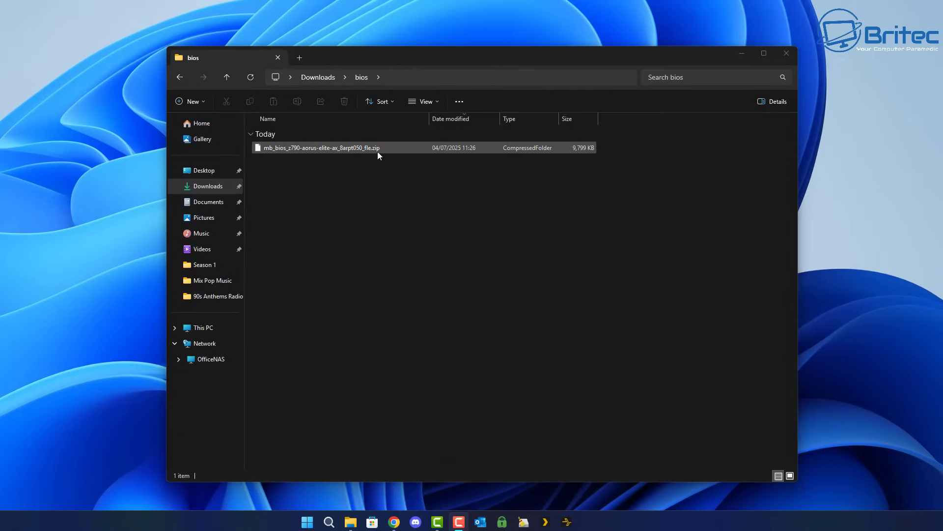
# - Extract mb_bios_z790-aorus-elite-ax_8arpt050_fle.zip into its own folder containing Z790AORUSELITEAX11.FLe
pyautogui.rightClick(314, 149)
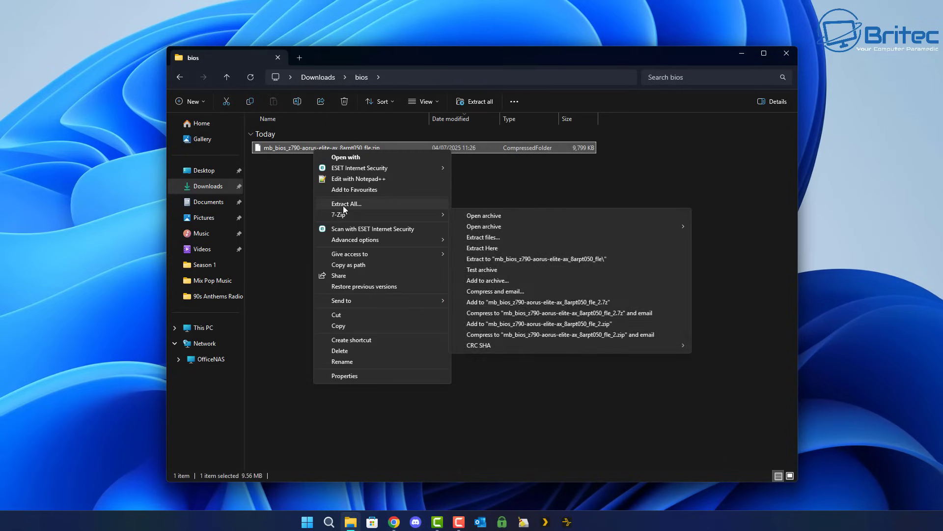
pyautogui.click(343, 204)
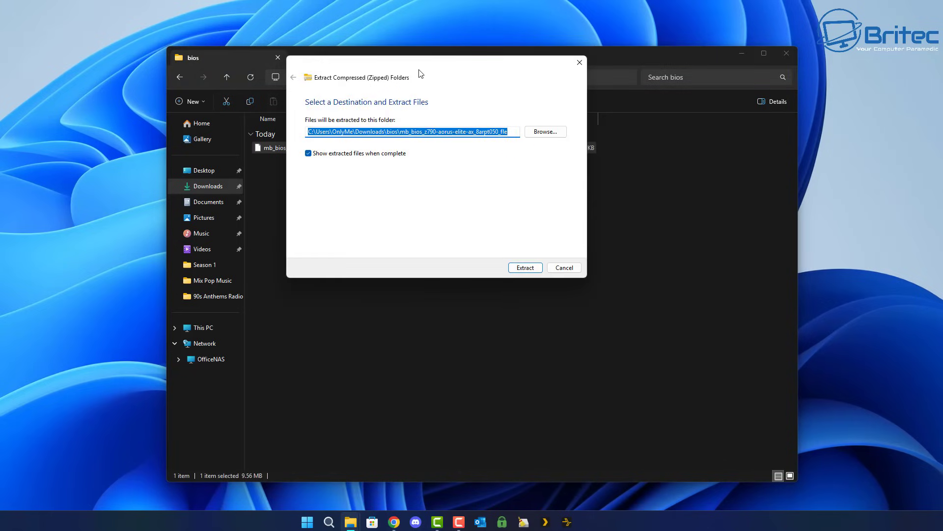
pyautogui.moveTo(420, 75); pyautogui.dragTo(452, 143)
pyautogui.click(562, 338)
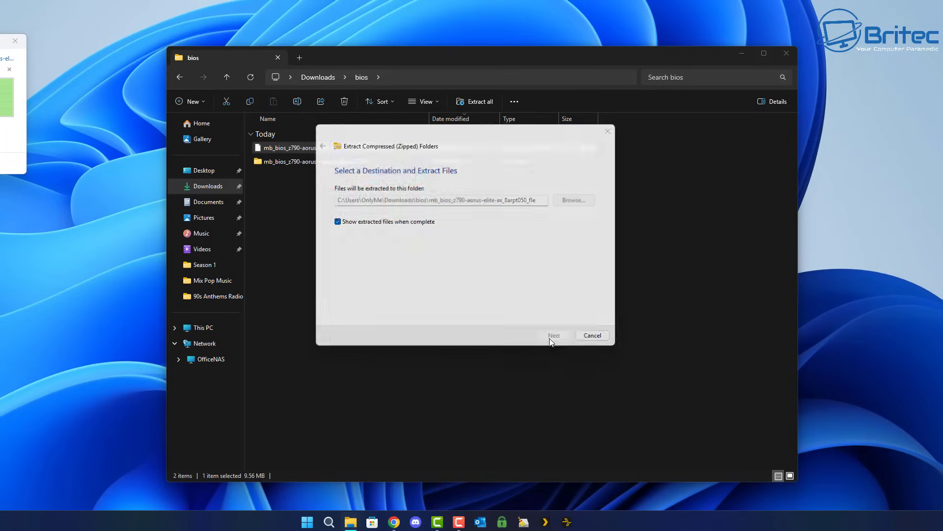
pyautogui.moveTo(464, 2); pyautogui.dragTo(444, 52)
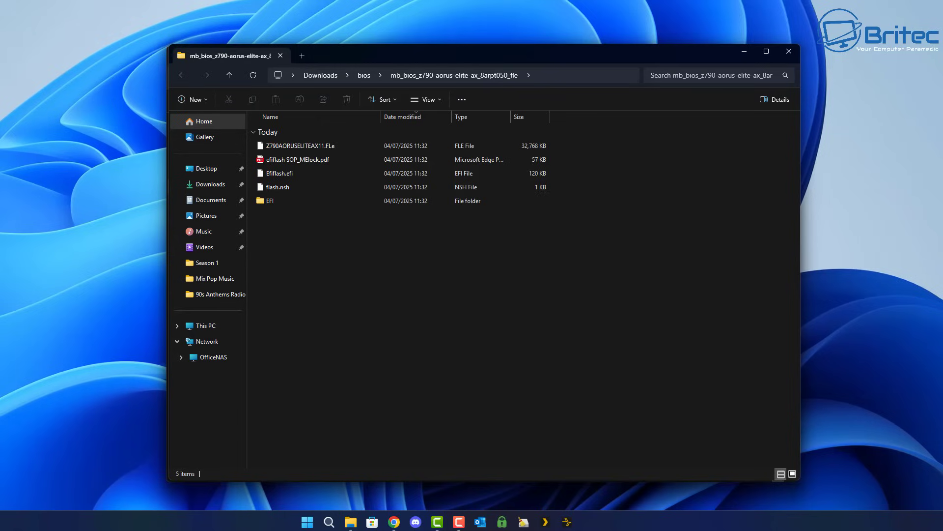
# - Open efiflash SOP_MElock.pdf from the extracted BIOS folder to read the flashing instructions
pyautogui.click(314, 159)
pyautogui.click(403, 232)
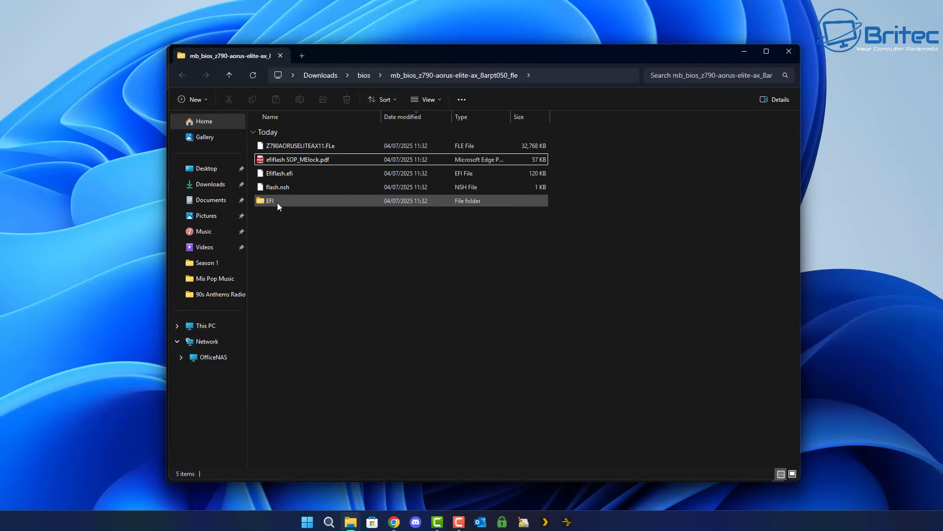
pyautogui.doubleClick(300, 159)
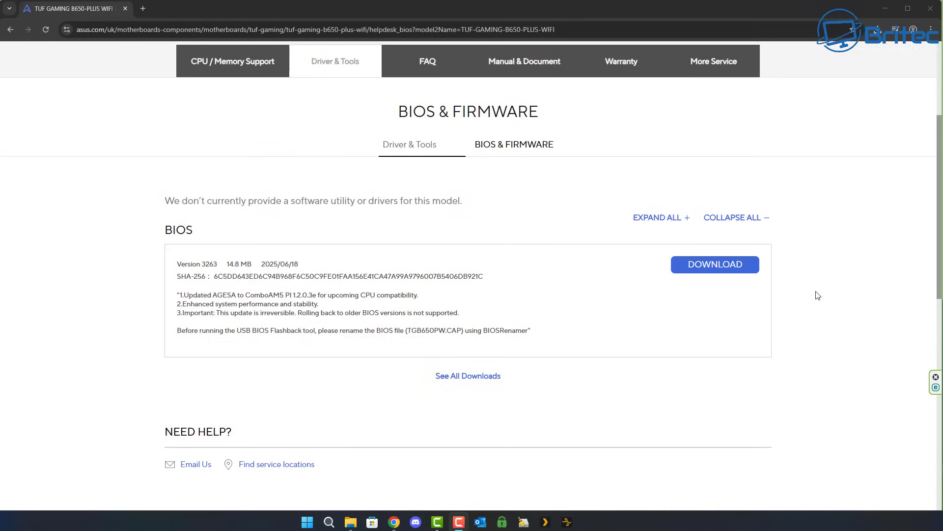
pyautogui.click(817, 295)
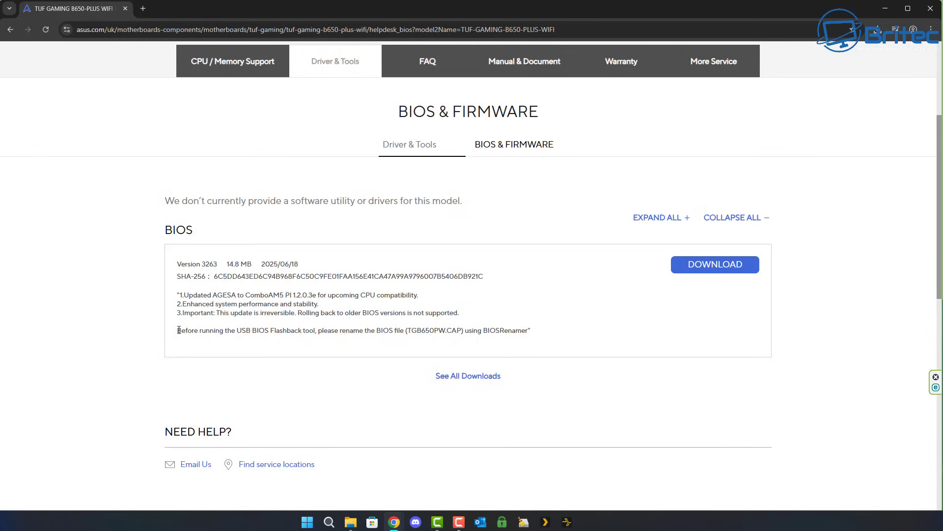
# - Note the BIOSRenamer instruction and download TUF GAMING B650-PLUS WIFI BIOS version 3263
pyautogui.moveTo(178, 330); pyautogui.dragTo(544, 345)
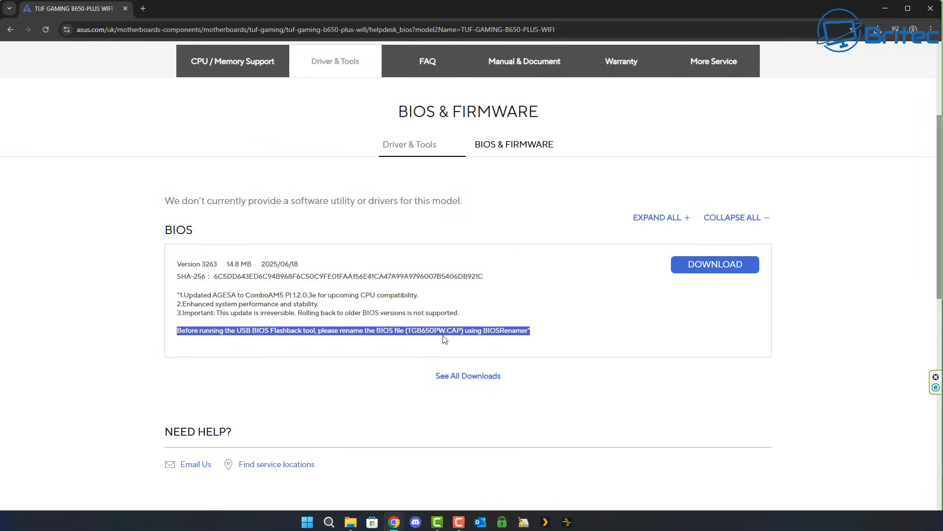
pyautogui.click(712, 273)
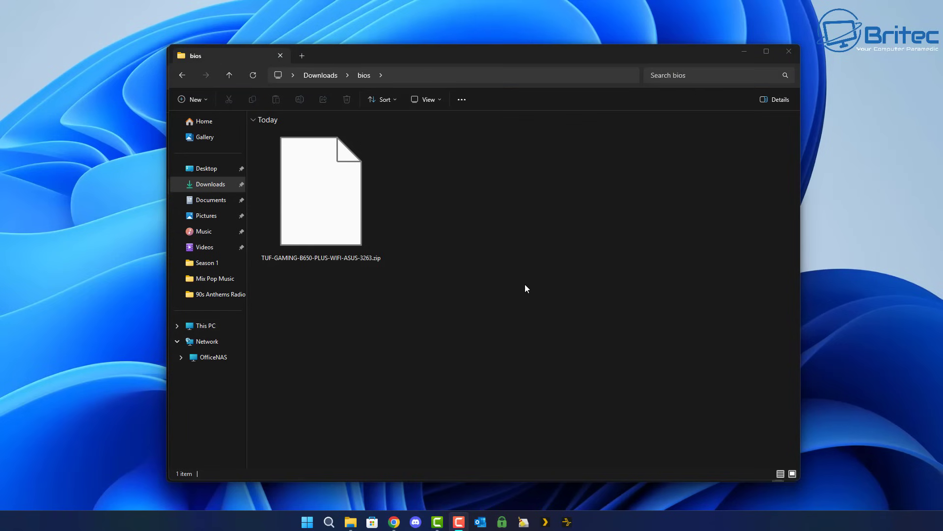
# - Extract TUF-GAMING-B650-PLUS-WIFI-ASUS-3263.zip and widen the Name column to show the full CAP name
pyautogui.click(358, 236)
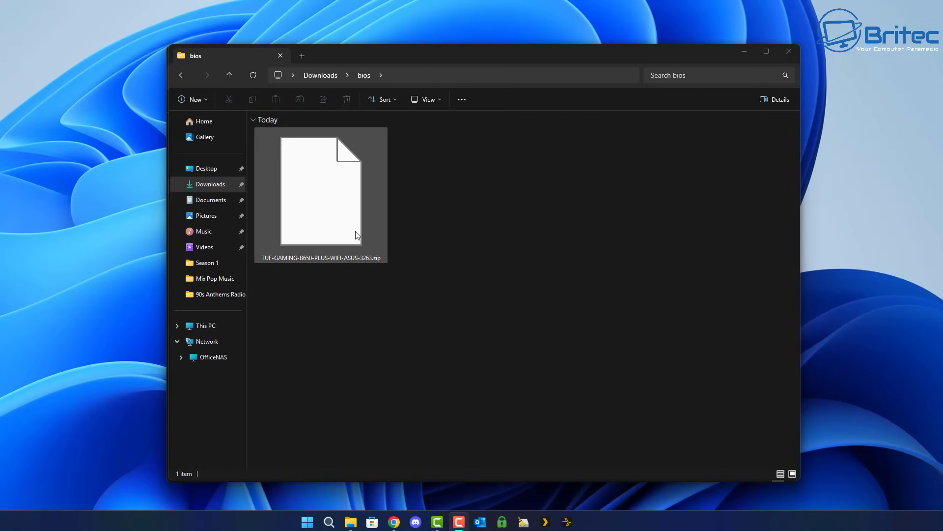
pyautogui.rightClick(335, 209)
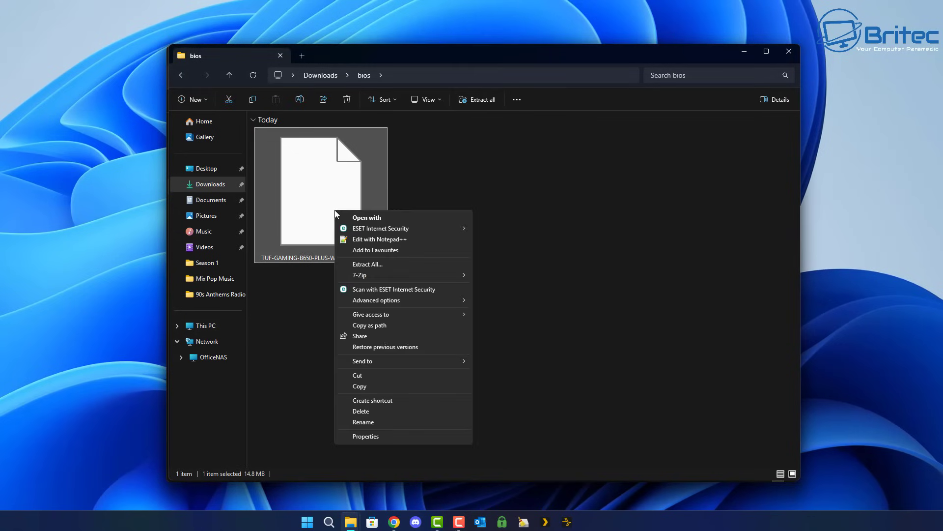
pyautogui.click(385, 265)
pyautogui.moveTo(455, 78); pyautogui.dragTo(491, 127)
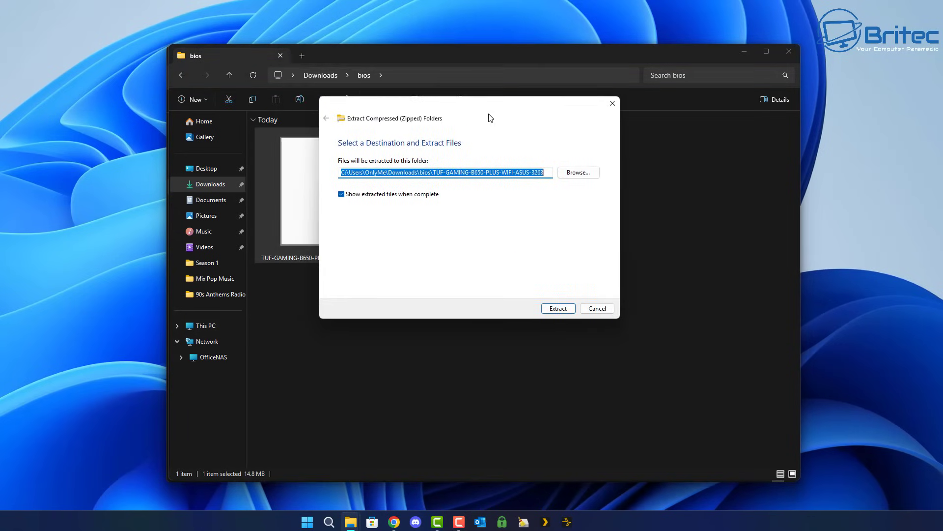
pyautogui.click(559, 309)
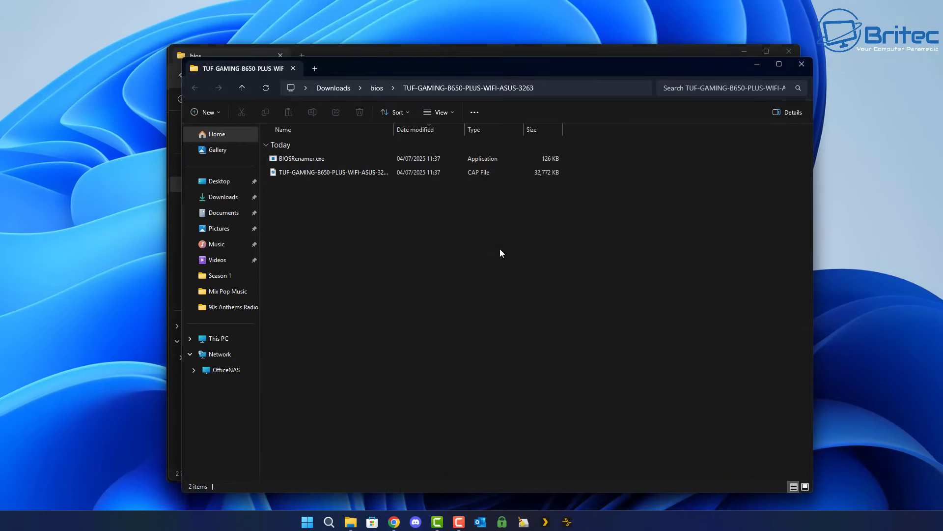
pyautogui.moveTo(514, 63); pyautogui.dragTo(500, 51)
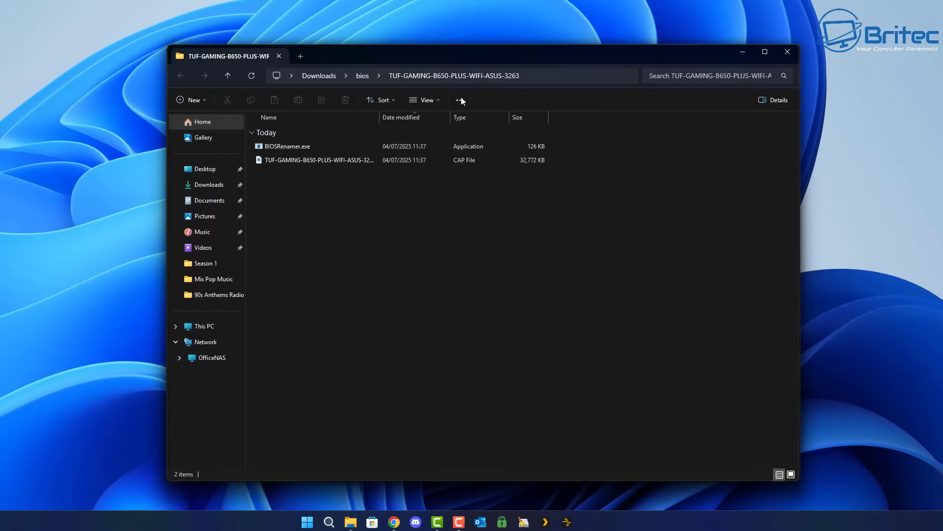
pyautogui.moveTo(379, 117); pyautogui.dragTo(445, 118)
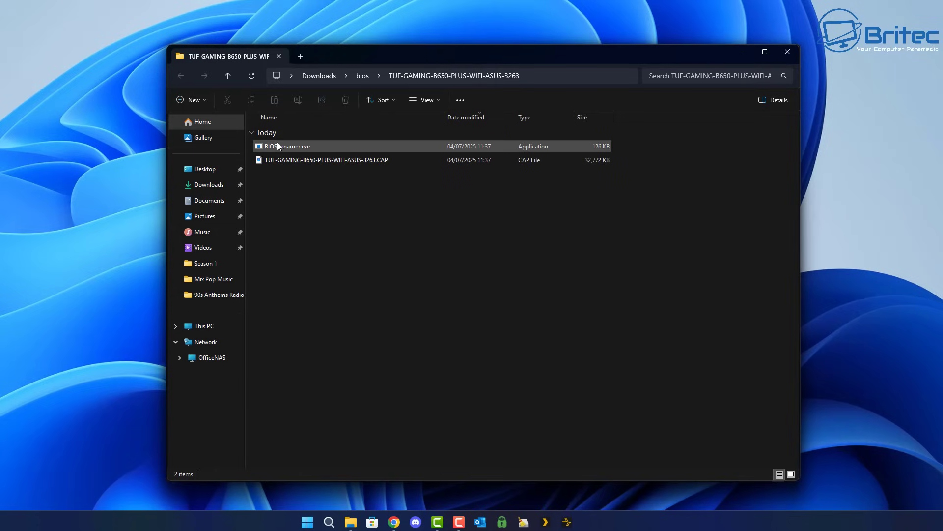
# - Run BIOSRenamer.exe to rename the CAP file to TGB650PW.CAP, then close its console
pyautogui.doubleClick(297, 147)
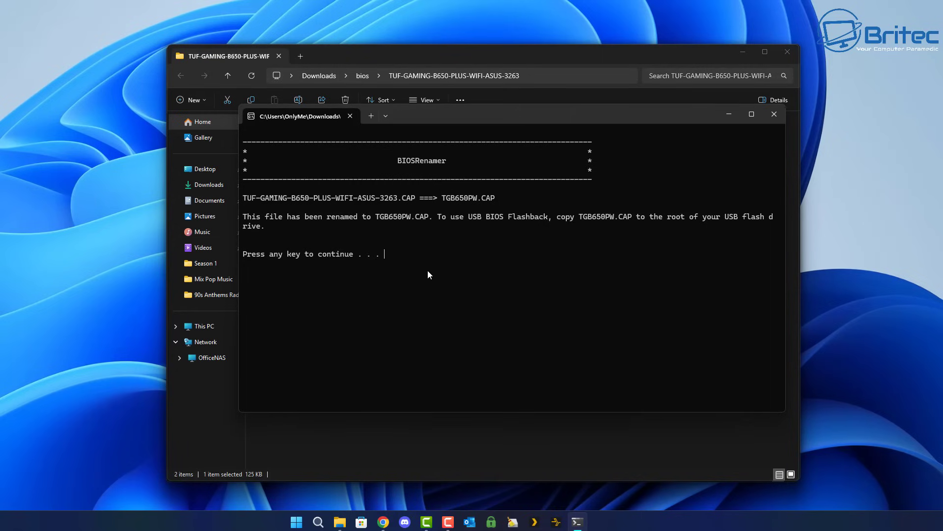
pyautogui.press('Return')
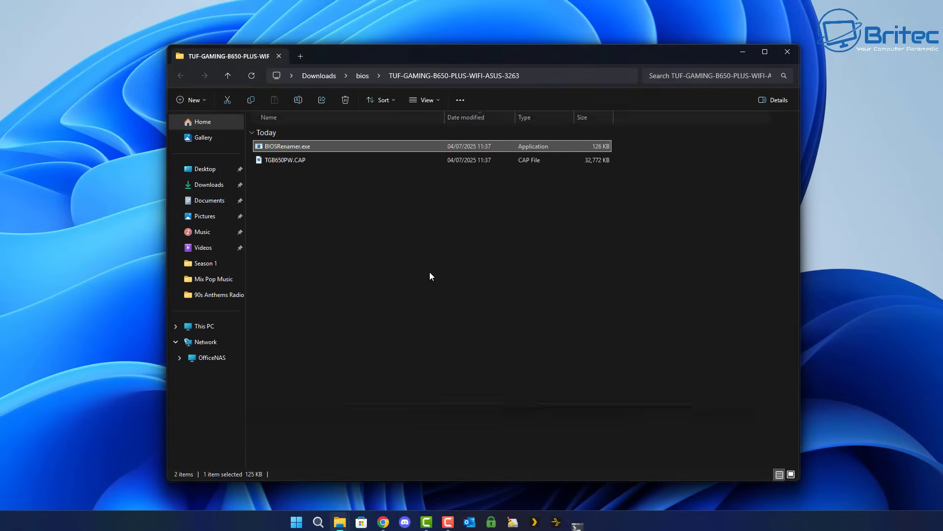
# - Inspect the Format options for TrueNAS (E:), leaving exFAT (Default), and cancel without formatting
pyautogui.click(283, 164)
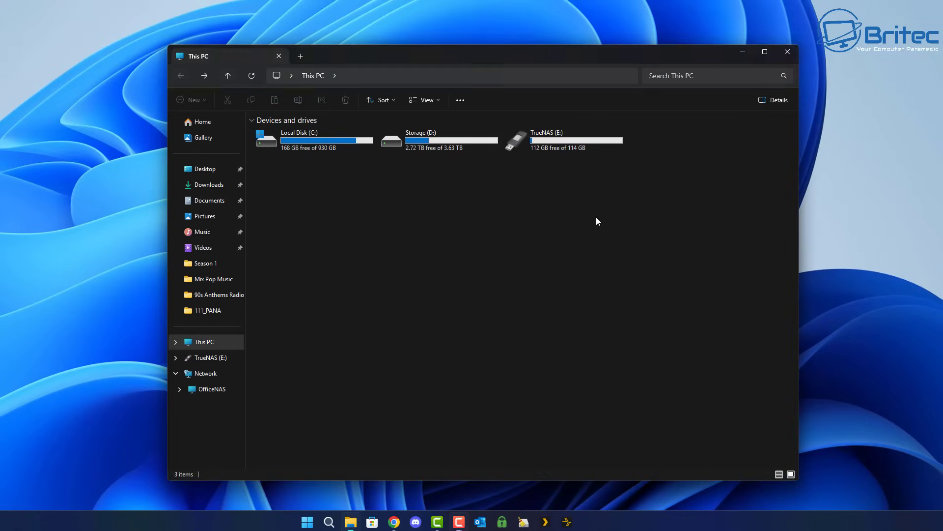
pyautogui.click(546, 139)
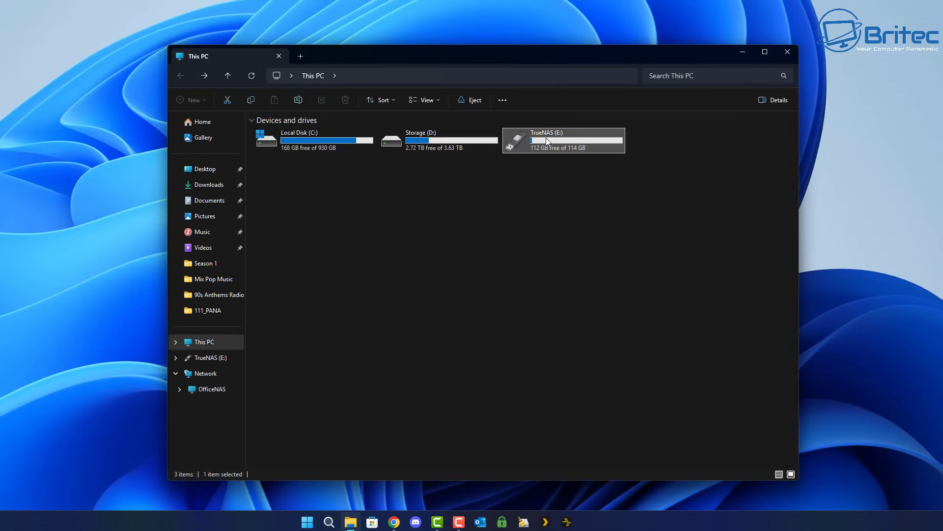
pyautogui.rightClick(546, 139)
pyautogui.click(579, 297)
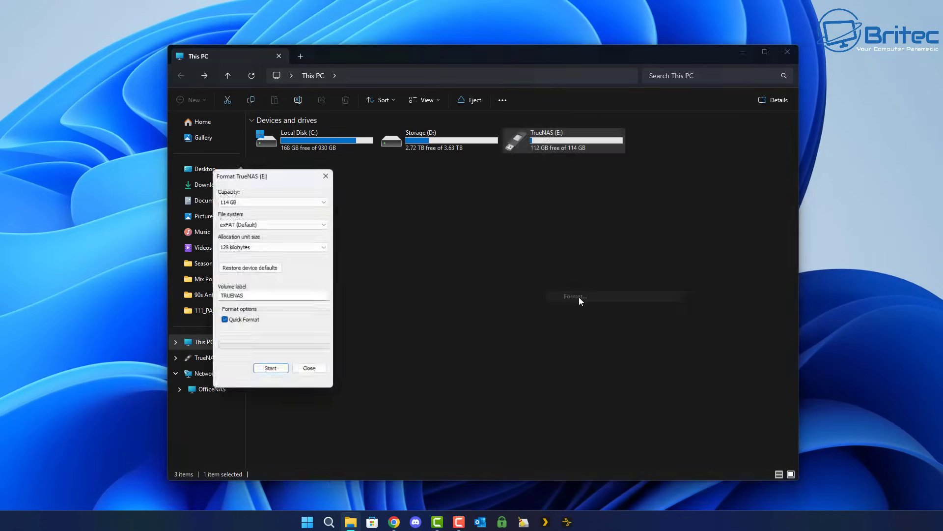
pyautogui.moveTo(275, 178); pyautogui.dragTo(460, 179)
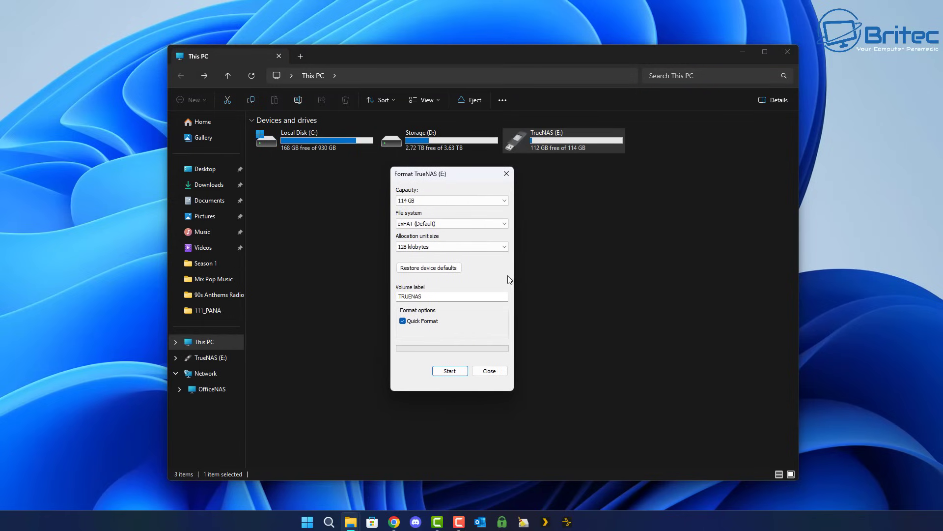
pyautogui.click(451, 225)
pyautogui.click(450, 226)
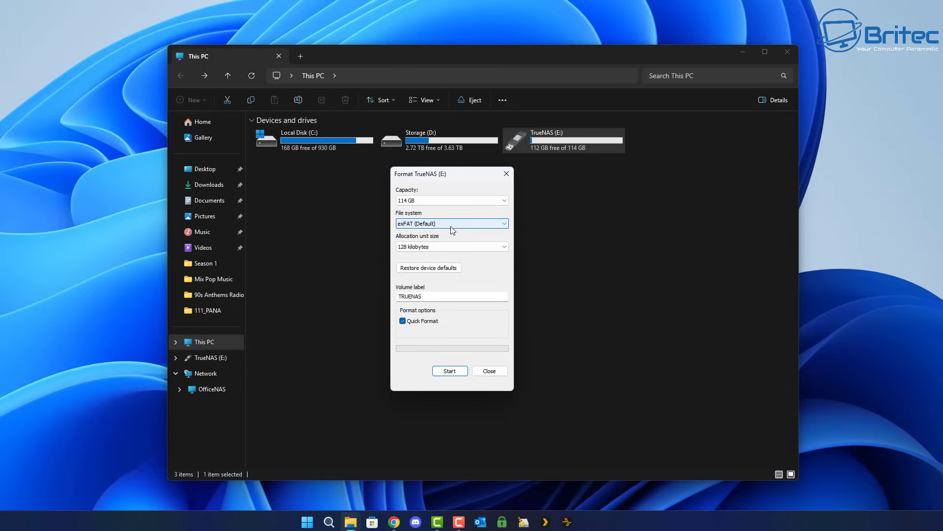
pyautogui.click(506, 173)
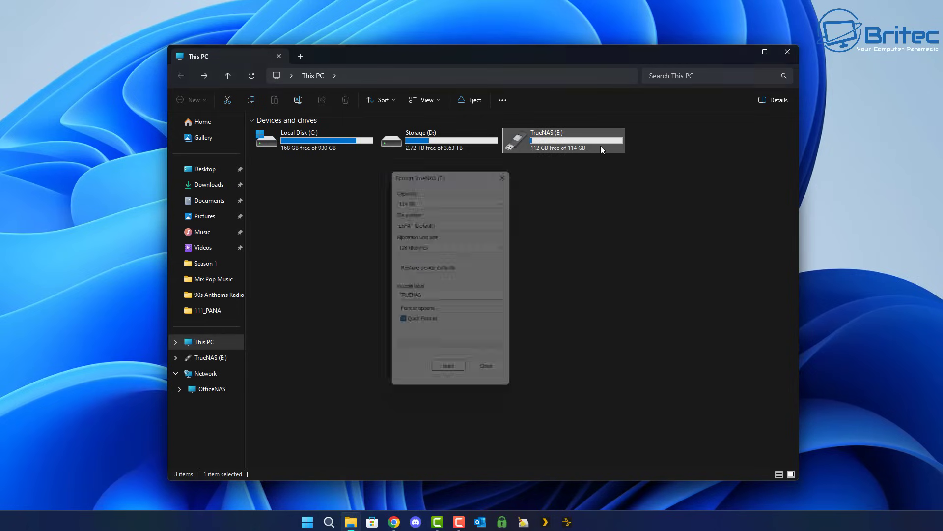
# - Download guiformat.exe from Ridgecrop's FAT32 Format page and keep it despite the insecure-download warning
pyautogui.click(788, 54)
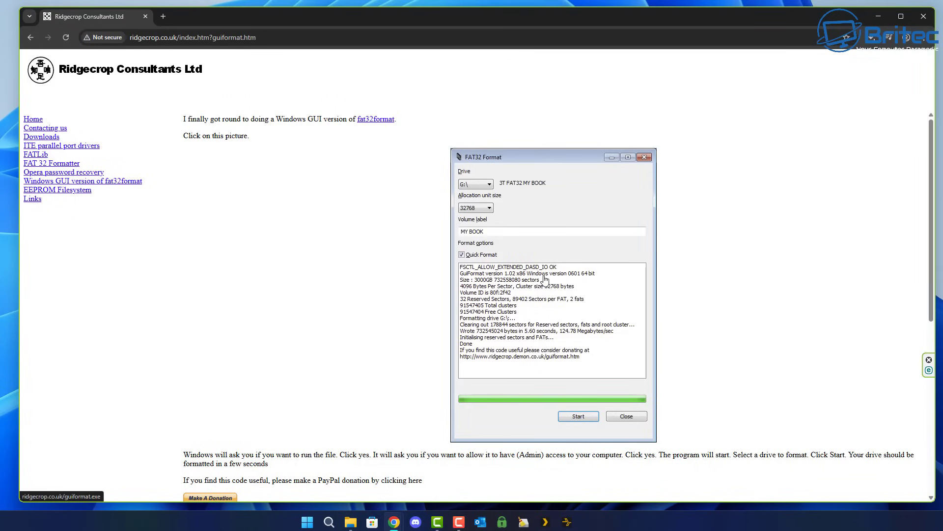
pyautogui.scroll(-6, 546, 281)
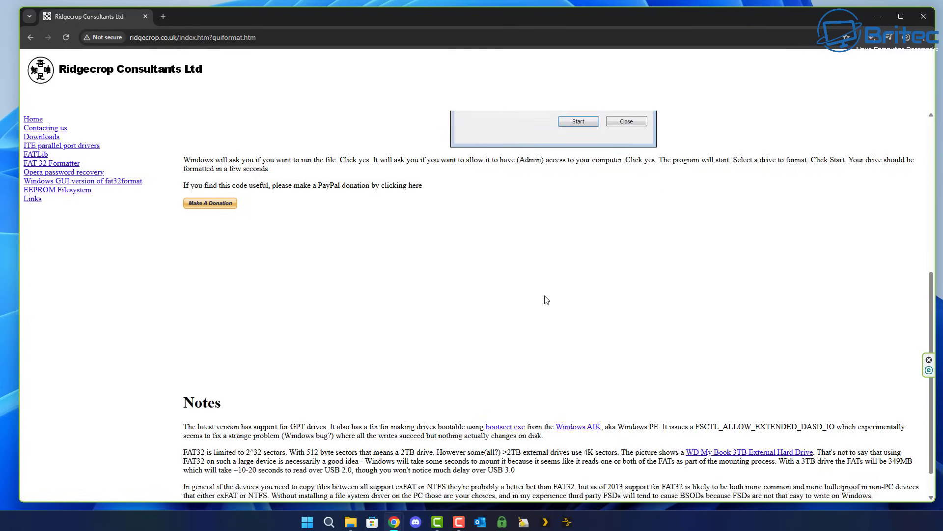
pyautogui.scroll(6, 545, 297)
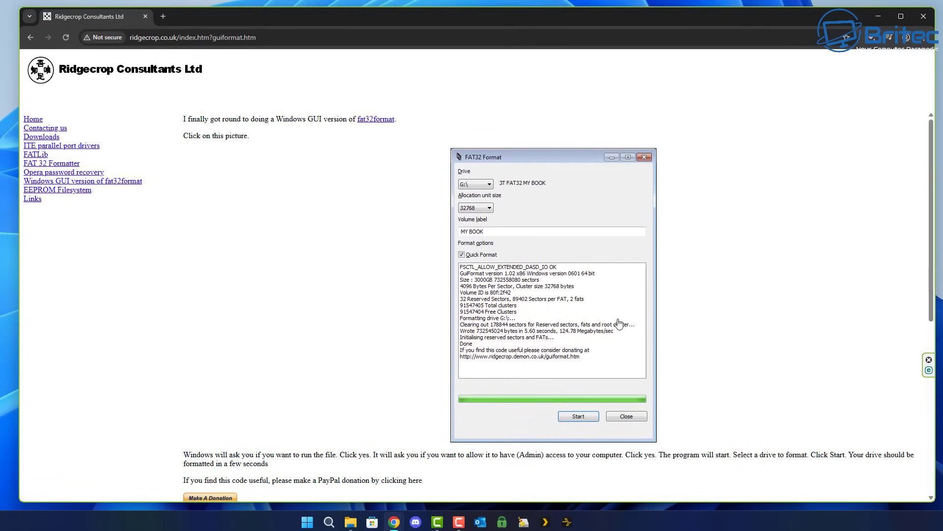
pyautogui.click(570, 256)
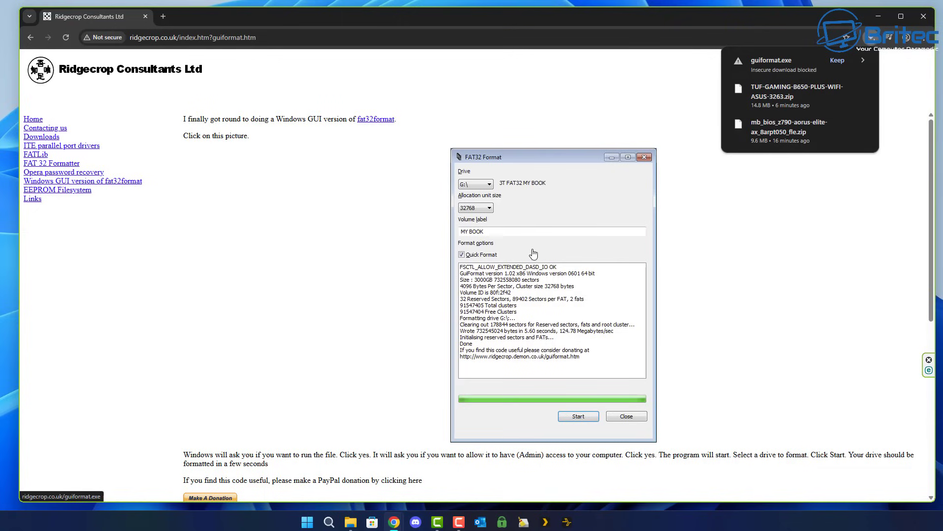
pyautogui.click(837, 60)
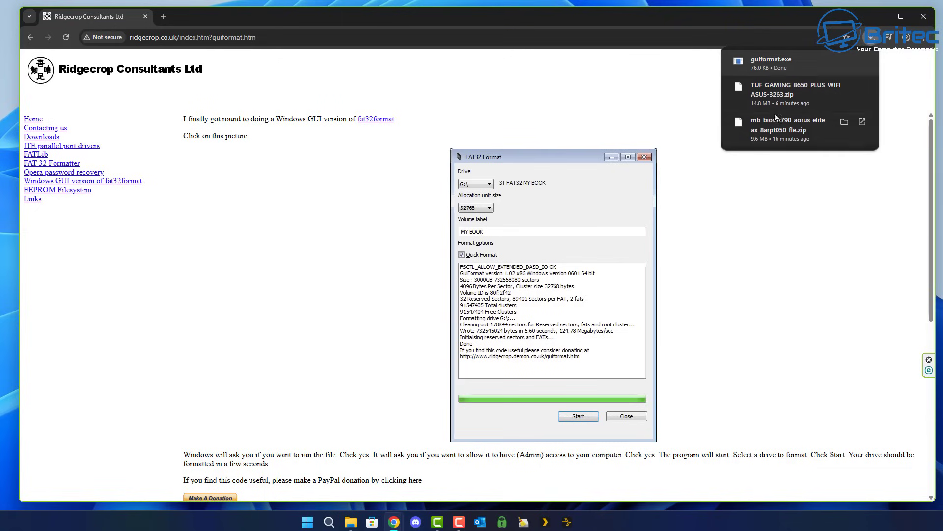
# - Run guiformat.exe and quick-format drive E: as FAT32, confirming the data-loss warning
pyautogui.click(768, 65)
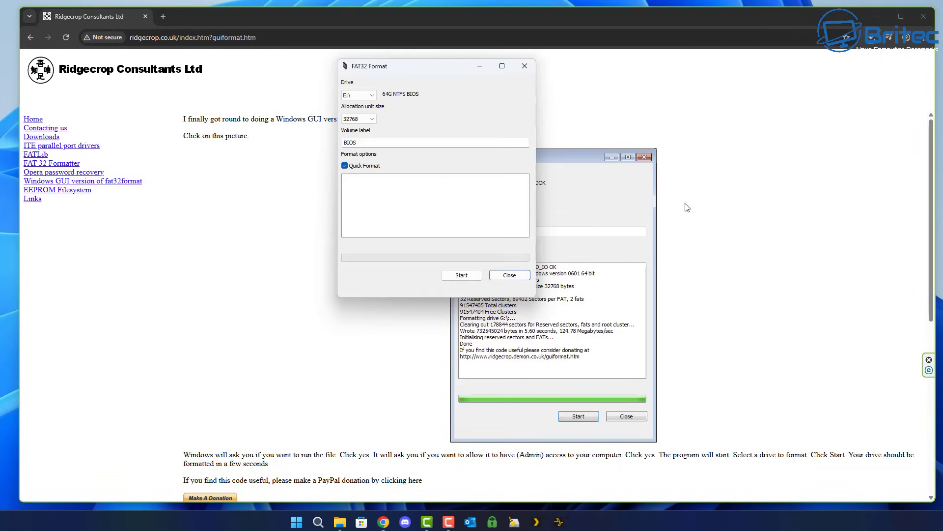
pyautogui.click(878, 16)
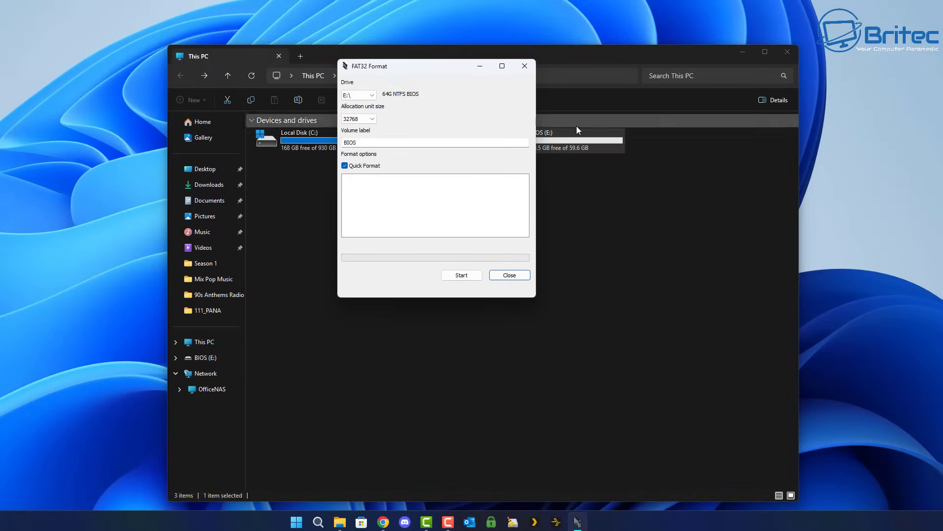
pyautogui.moveTo(448, 75); pyautogui.dragTo(508, 182)
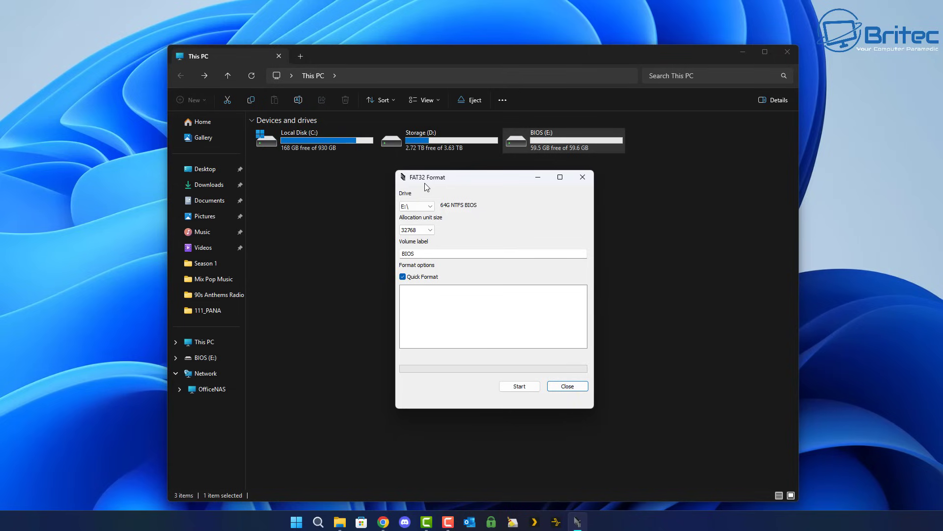
pyautogui.click(516, 388)
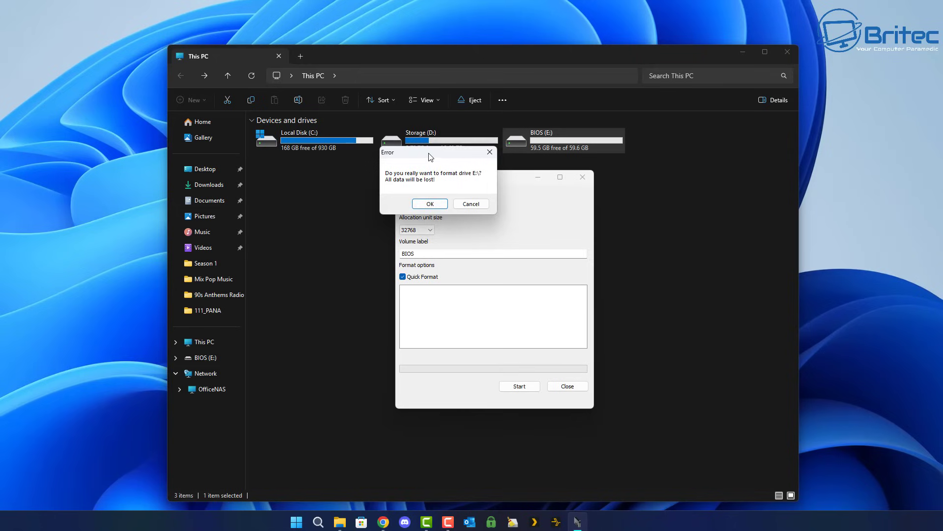
pyautogui.moveTo(434, 163); pyautogui.dragTo(512, 244)
pyautogui.click(513, 287)
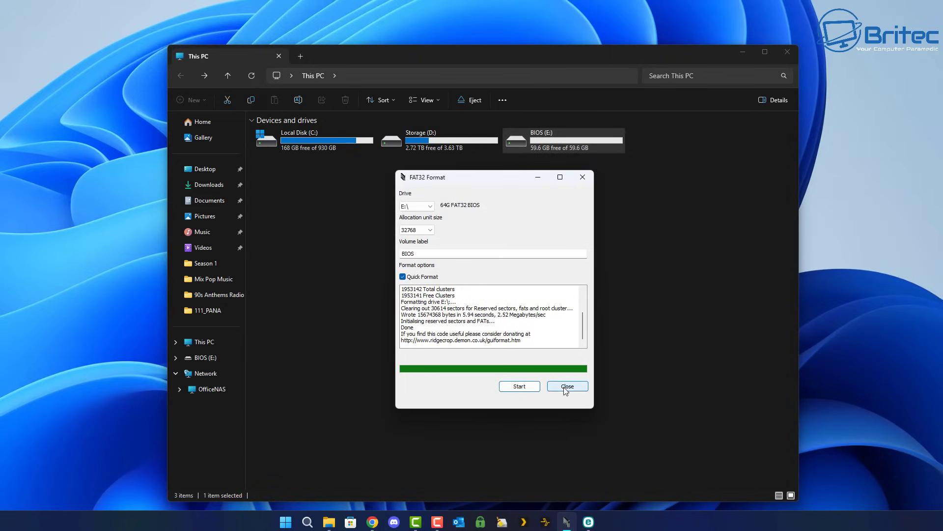
# - Close FAT32 Format and copy TGB650PW.CAP onto the empty BIOS (E:) drive
pyautogui.click(566, 386)
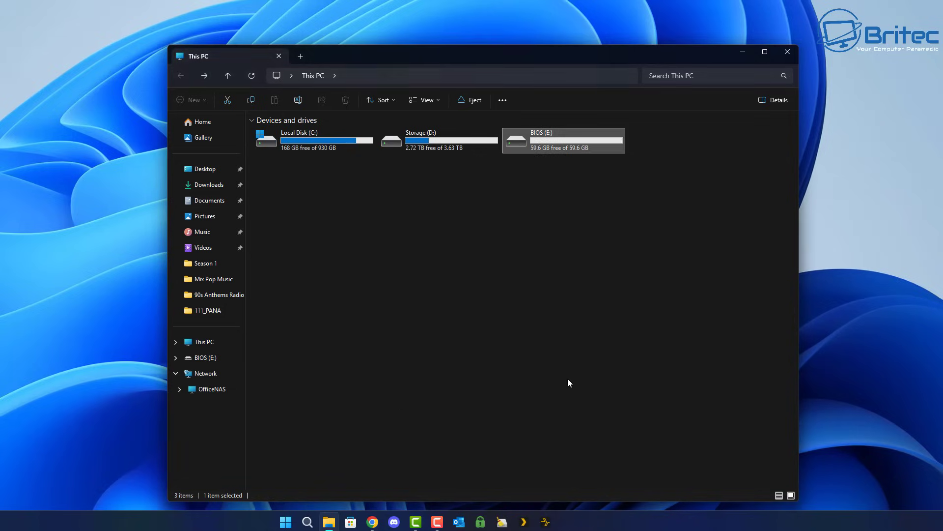
pyautogui.doubleClick(549, 140)
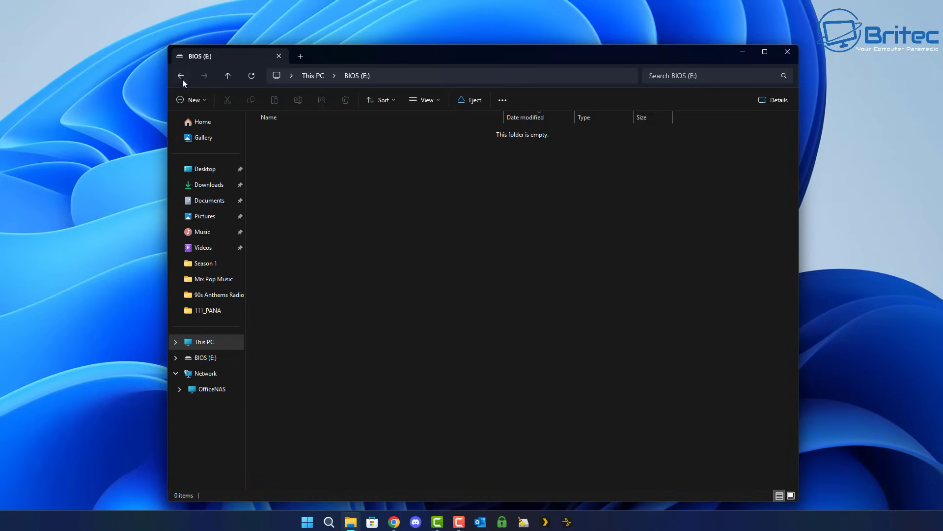
pyautogui.click(180, 77)
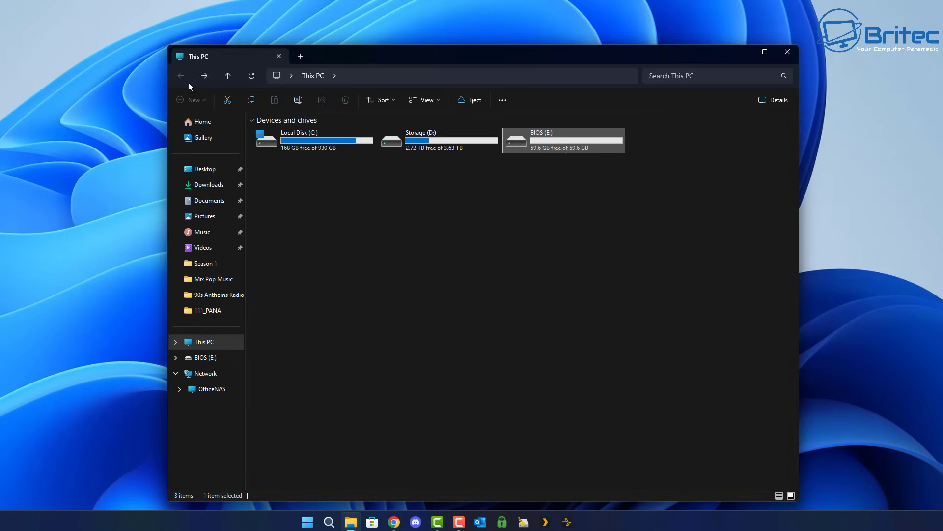
pyautogui.doubleClick(532, 140)
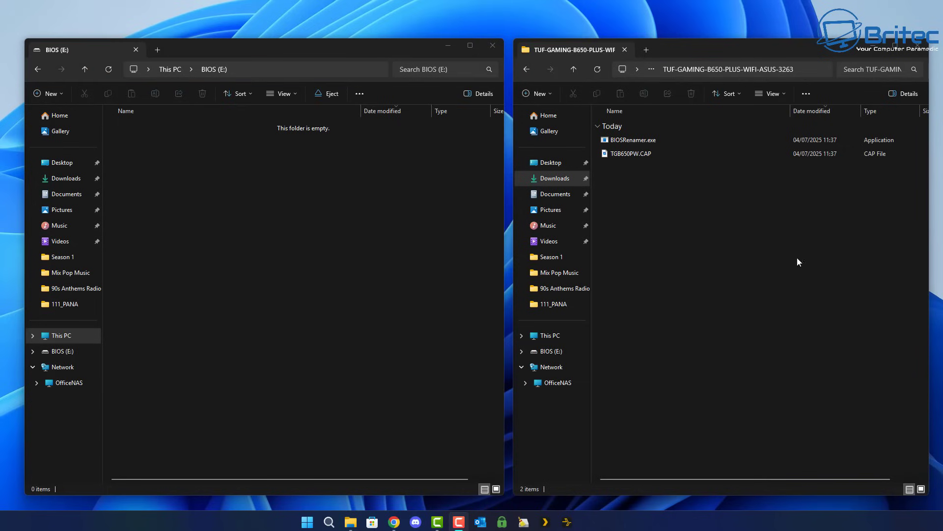
pyautogui.moveTo(634, 155); pyautogui.dragTo(336, 208)
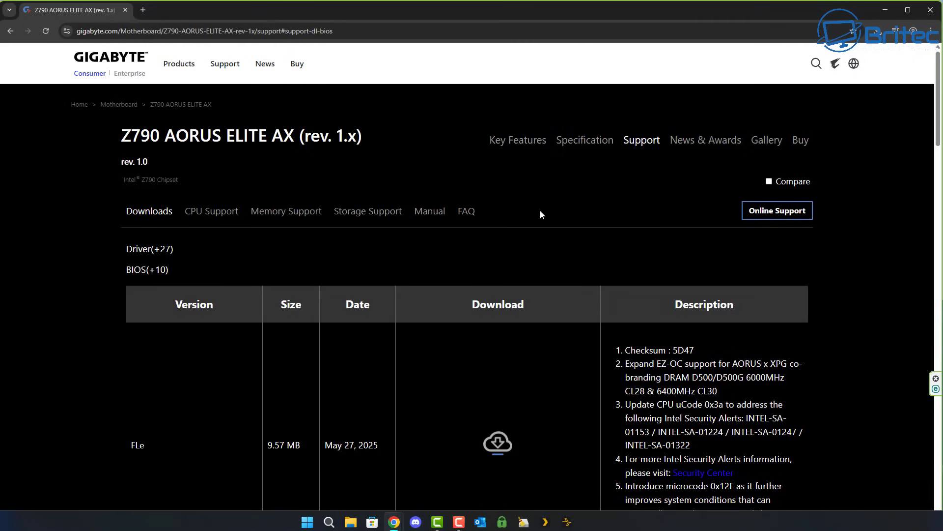
# - Show the Z790 AORUS ELITE AX Manual section listing version 1104 manuals by language
pyautogui.click(427, 218)
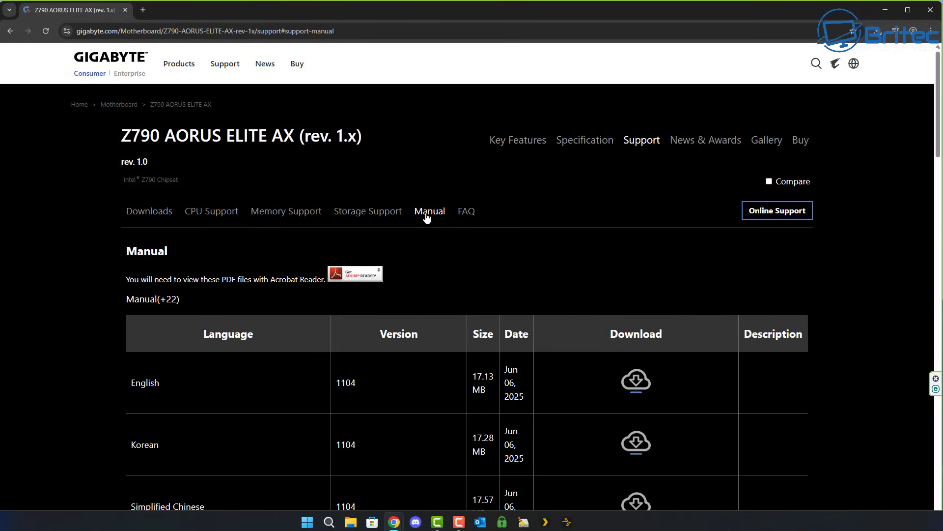
pyautogui.middleClick(842, 328)
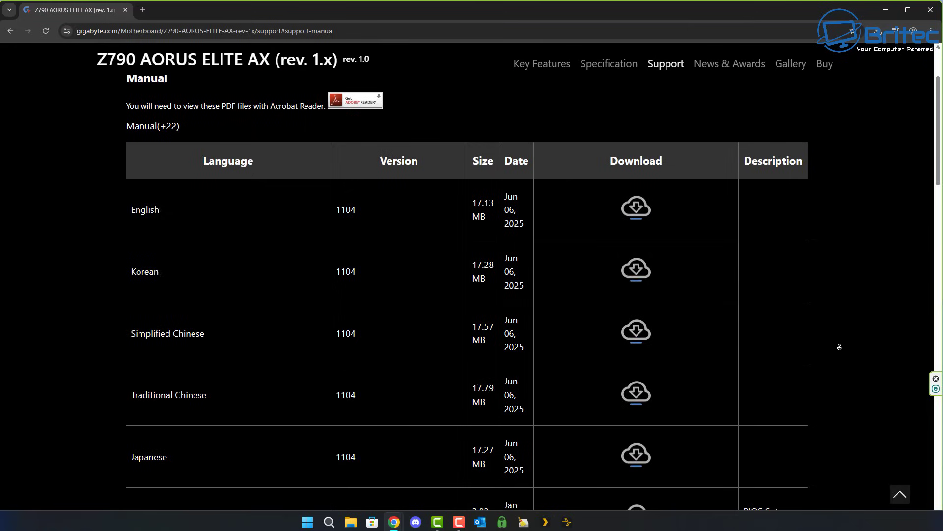
# - Open the English Z790 manual PDF, zoom in, and review Chapter 3 BIOS Setup on Q-Flash
pyautogui.click(840, 349)
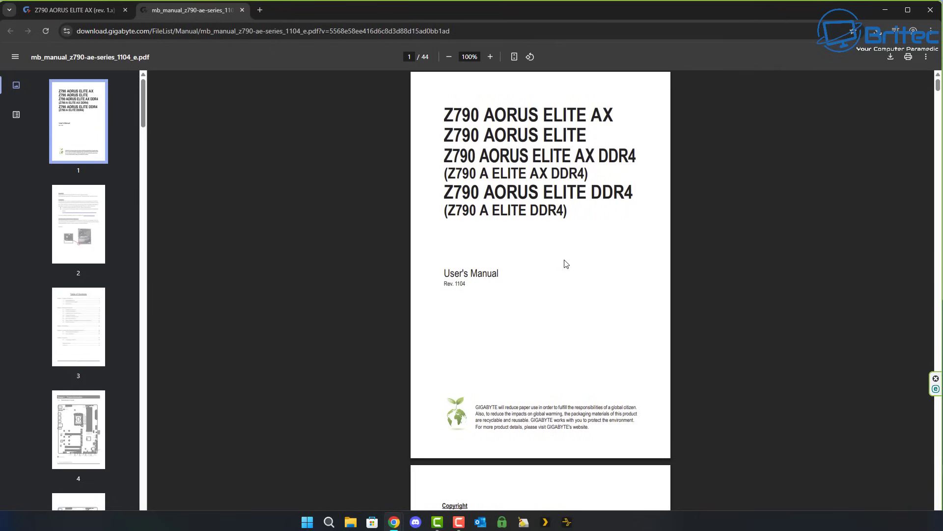
pyautogui.click(490, 57)
pyautogui.click(490, 57)
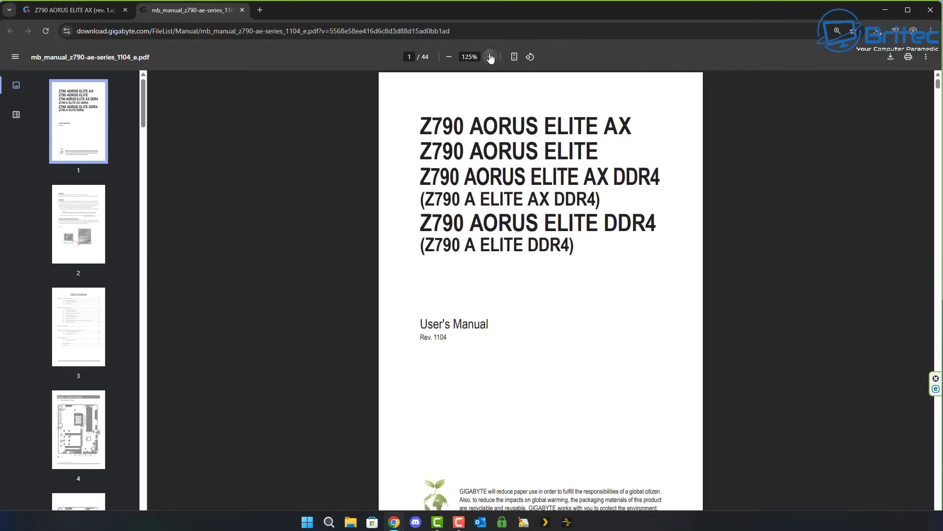
pyautogui.click(490, 56)
pyautogui.click(490, 56)
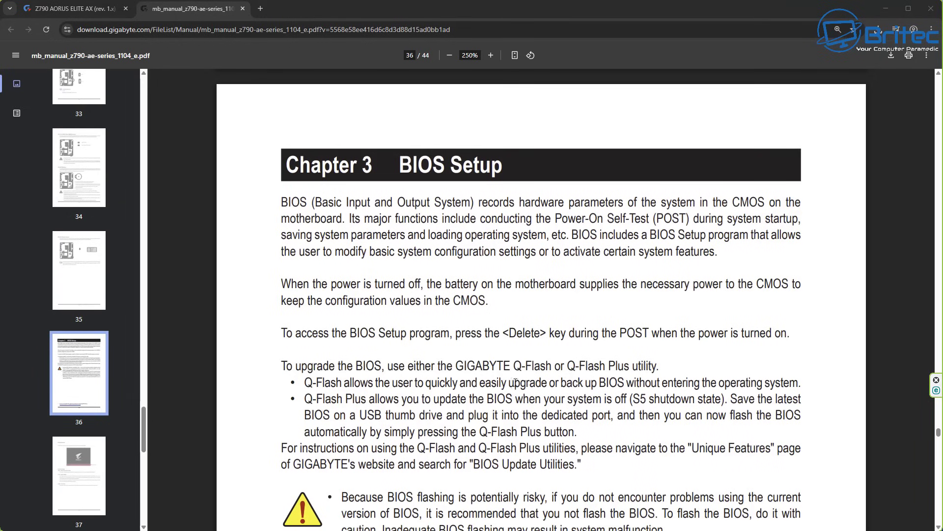
pyautogui.middleClick(899, 242)
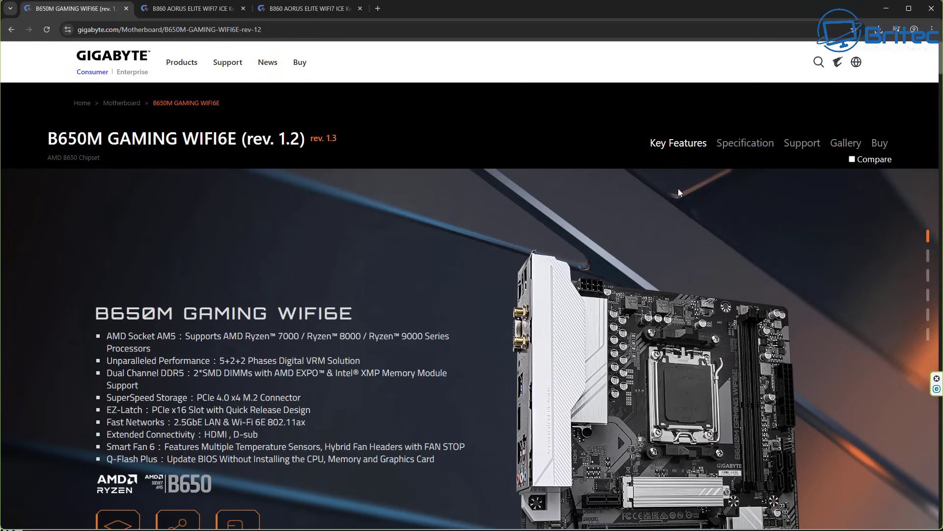
# - Open the B650M GAMING WIFI6E support downloads and filter drivers to Windows 11 64bit
pyautogui.click(800, 146)
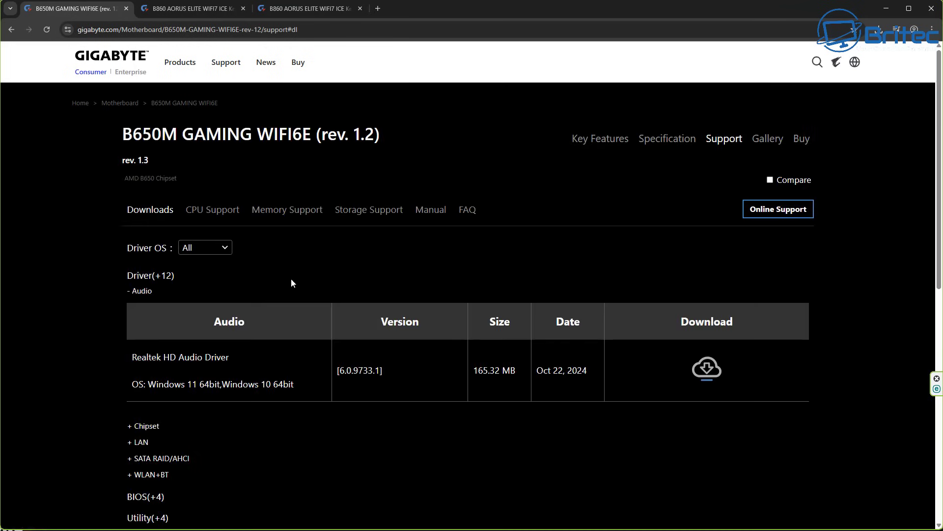
pyautogui.click(226, 247)
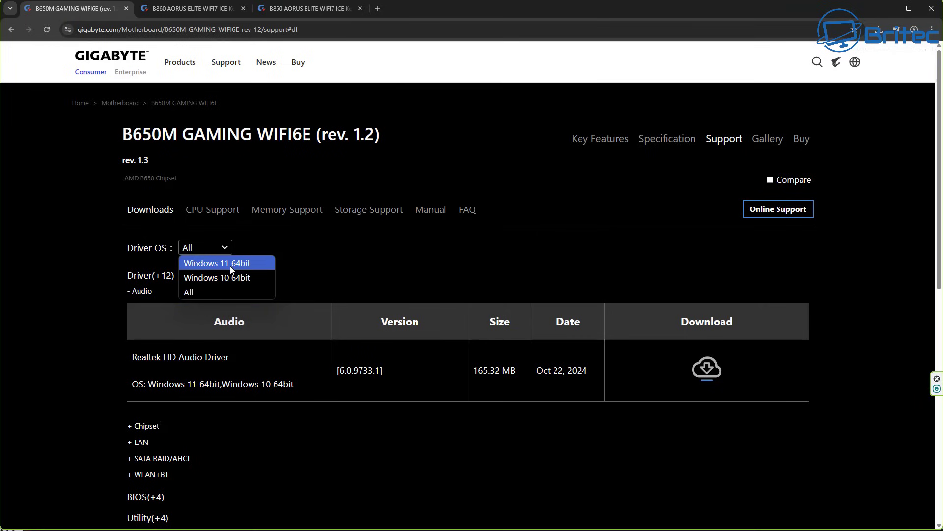
pyautogui.click(230, 267)
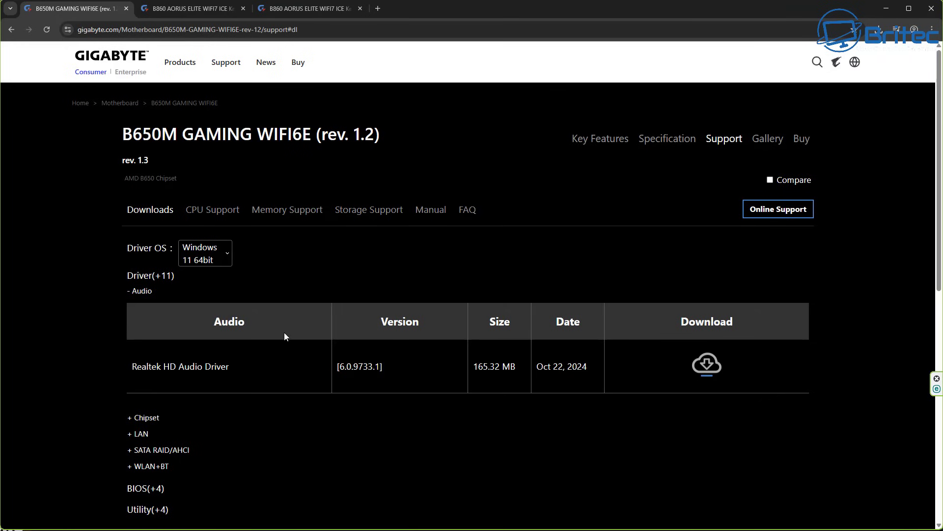
pyautogui.click(139, 489)
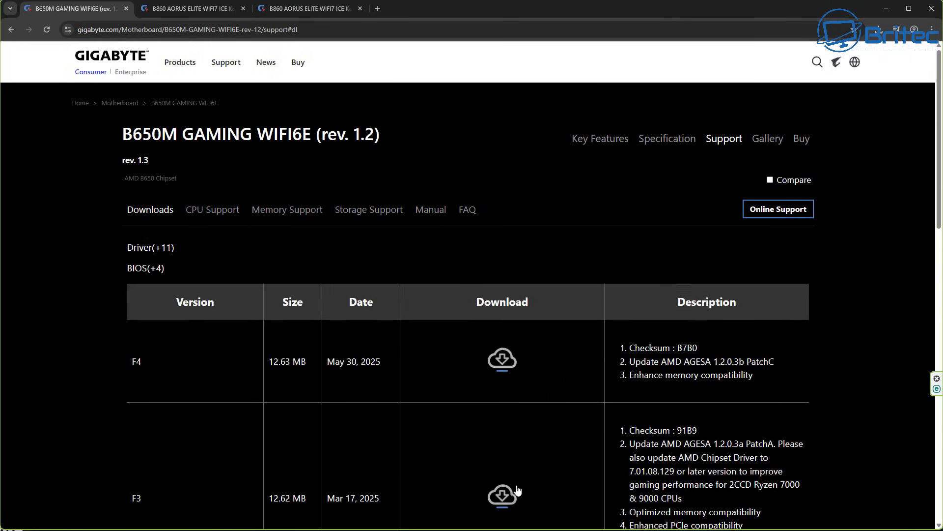